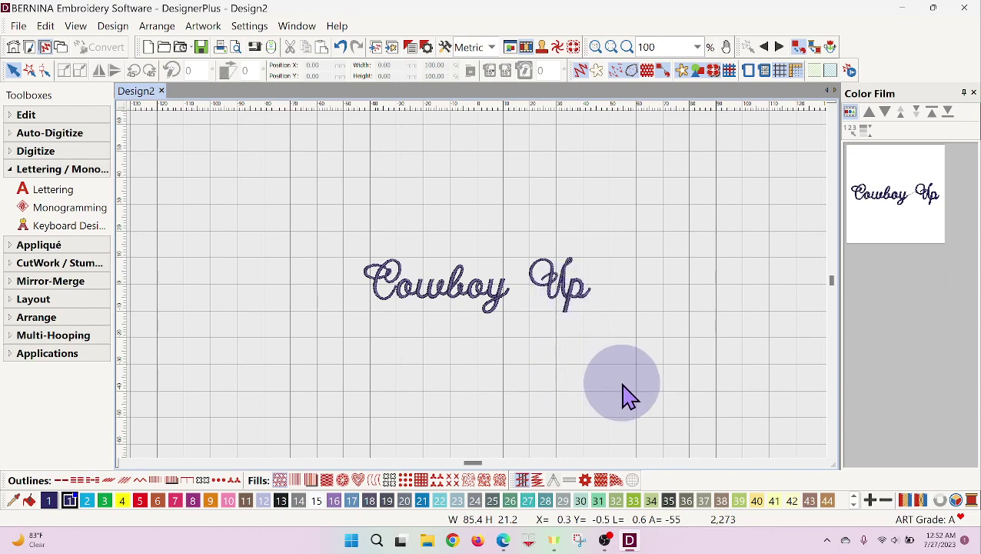
Step: Select the Cowboy Up script lettering object from its Color Film thumbnail
{"action": "left_click", "coordinate": [905, 224]}
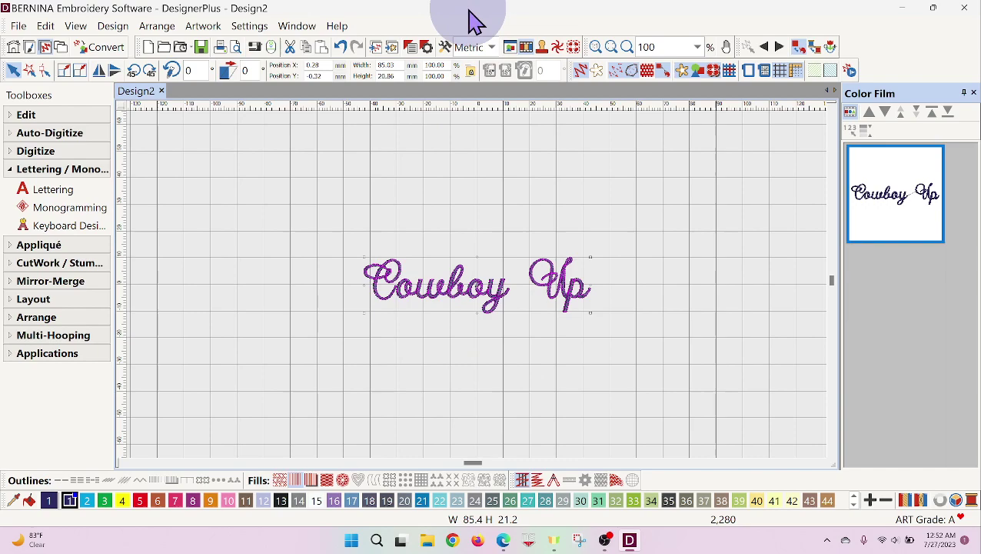
Step: Set the lettering's pull compensation to 0.30 mm in the Object Properties effects
{"action": "left_click", "coordinate": [411, 48]}
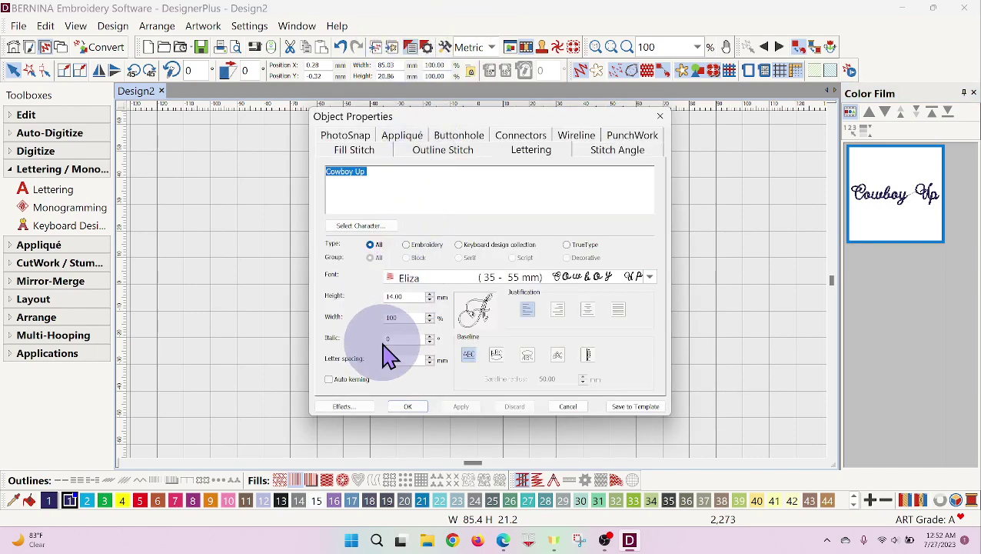
{"action": "left_click", "coordinate": [344, 406]}
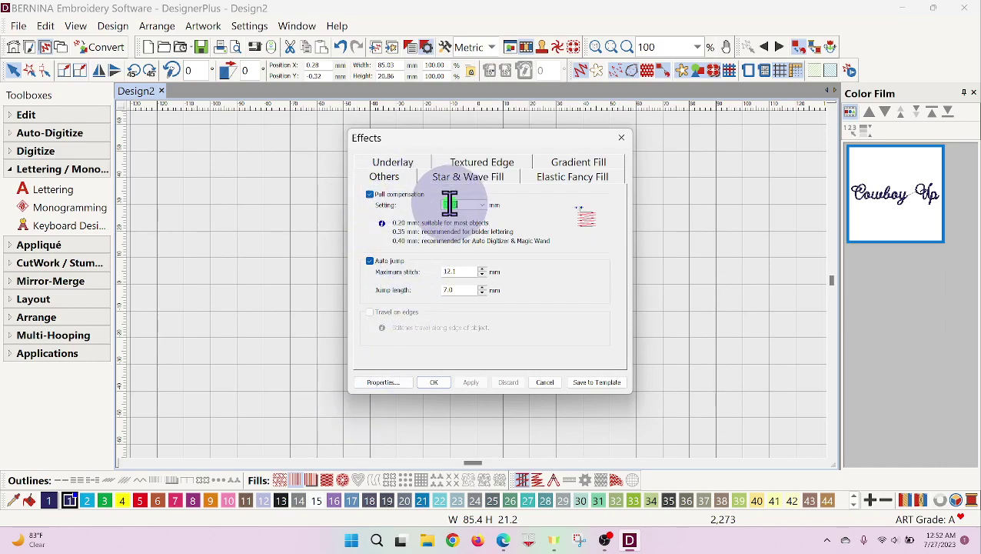
{"action": "mouse_move", "coordinate": [449, 203]}
{"action": "left_mouse_down"}
{"action": "mouse_move", "coordinate": [470, 201]}
{"action": "mouse_move", "coordinate": [447, 200]}
{"action": "mouse_move", "coordinate": [461, 204]}
{"action": "left_mouse_up"}
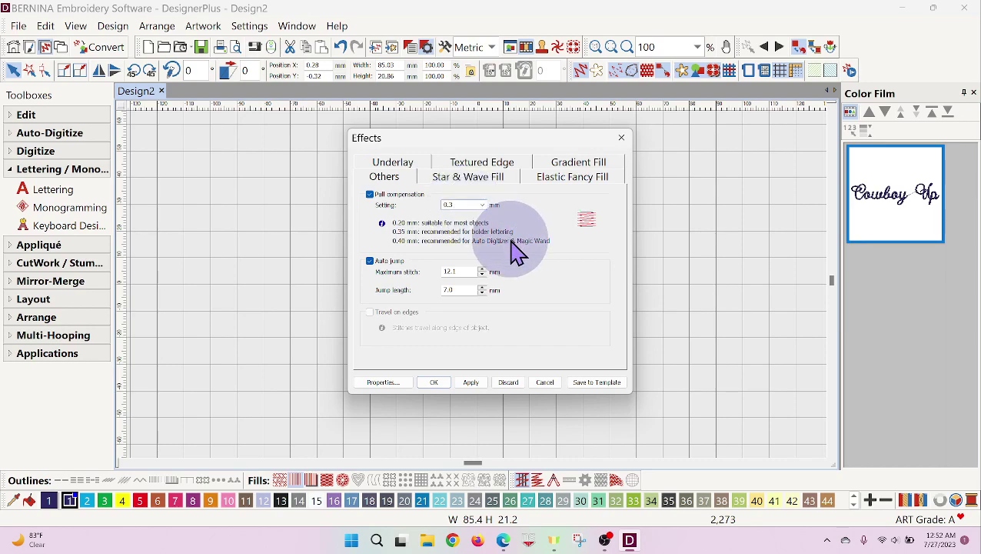
{"action": "left_click", "coordinate": [471, 382]}
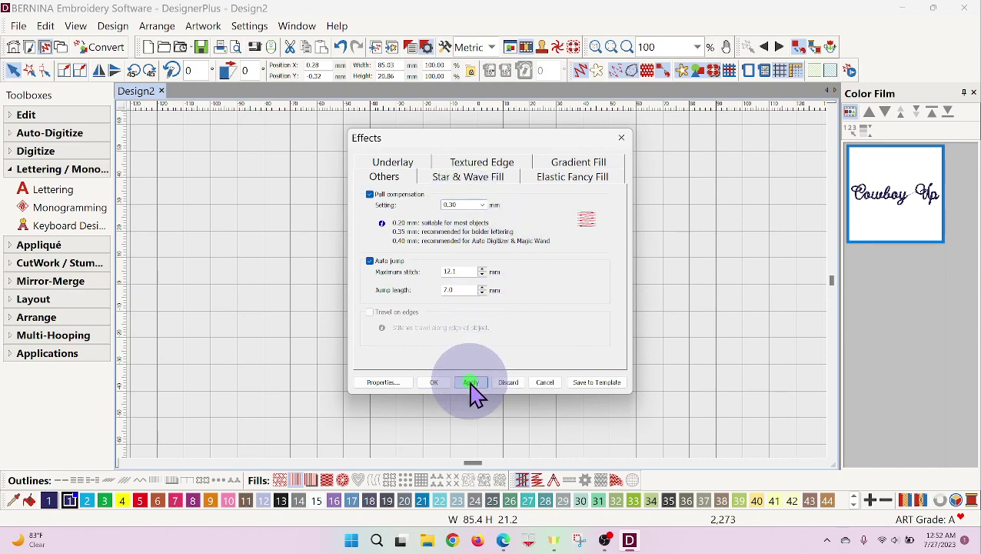
{"action": "left_click", "coordinate": [435, 382]}
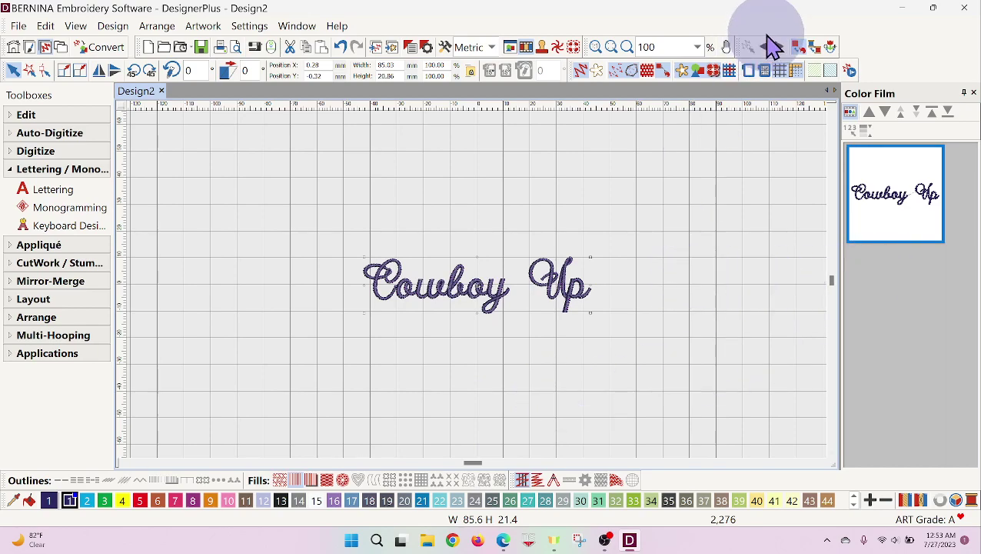
Step: Break the Cowboy Up lettering apart into separate Cowboy and Up objects
{"action": "left_click", "coordinate": [627, 47]}
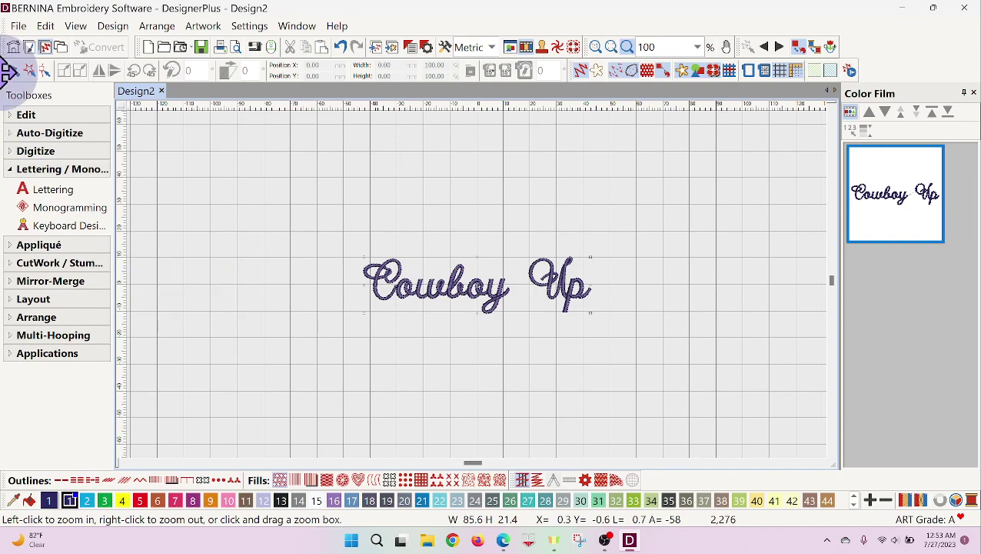
{"action": "left_click", "coordinate": [20, 115]}
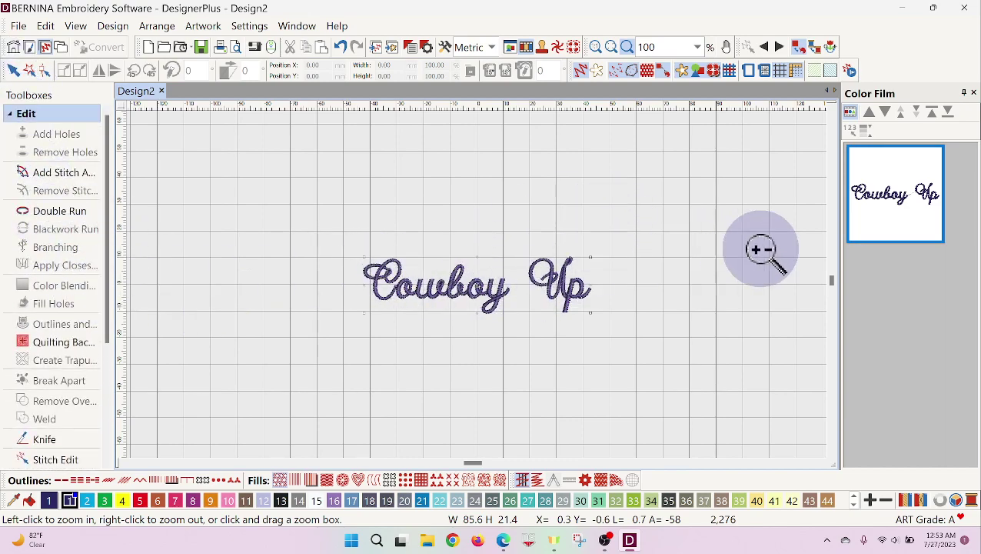
{"action": "left_click", "coordinate": [886, 201]}
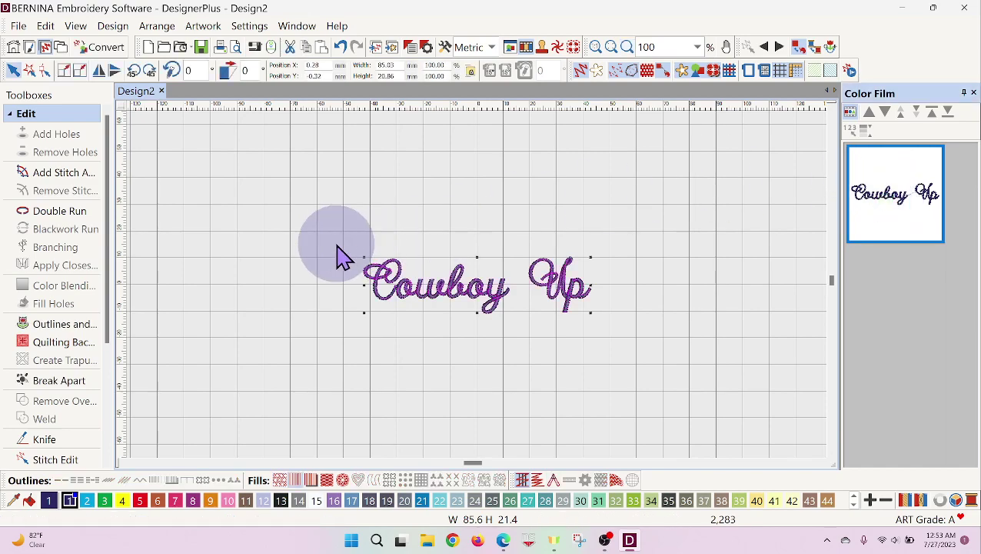
{"action": "left_click", "coordinate": [324, 263]}
{"action": "left_click", "coordinate": [903, 211]}
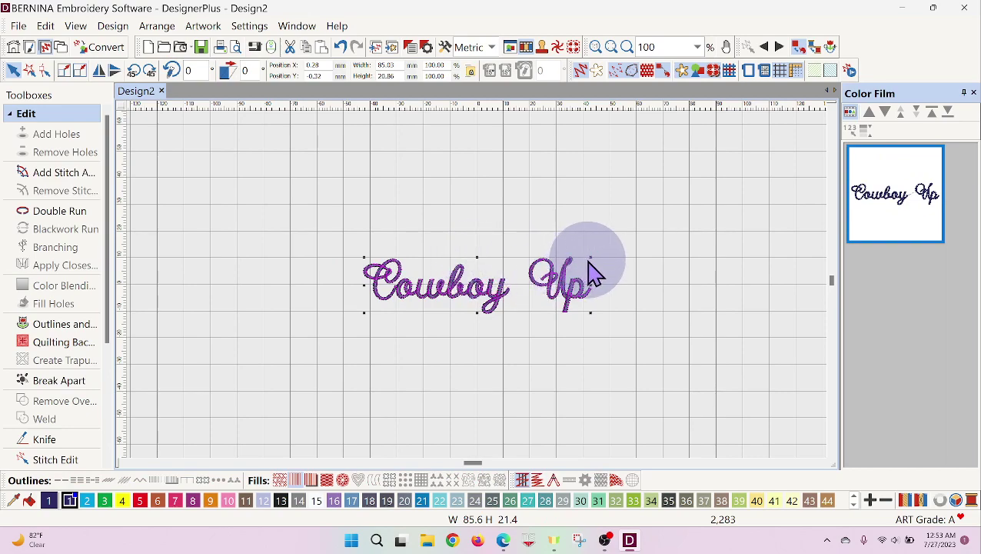
{"action": "left_click", "coordinate": [76, 390]}
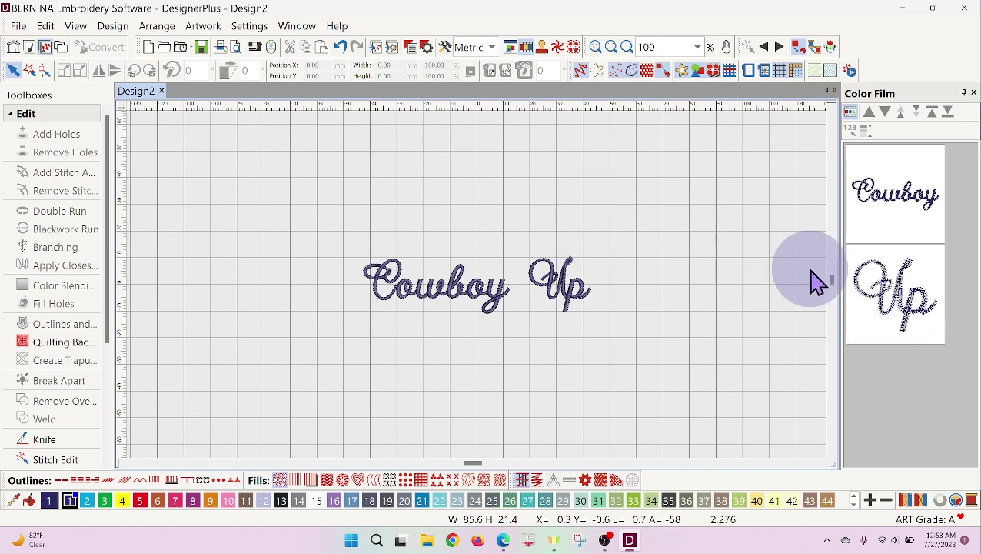
Step: Break Up apart into U and p, then split the U into its separate strokes
{"action": "left_click", "coordinate": [883, 308]}
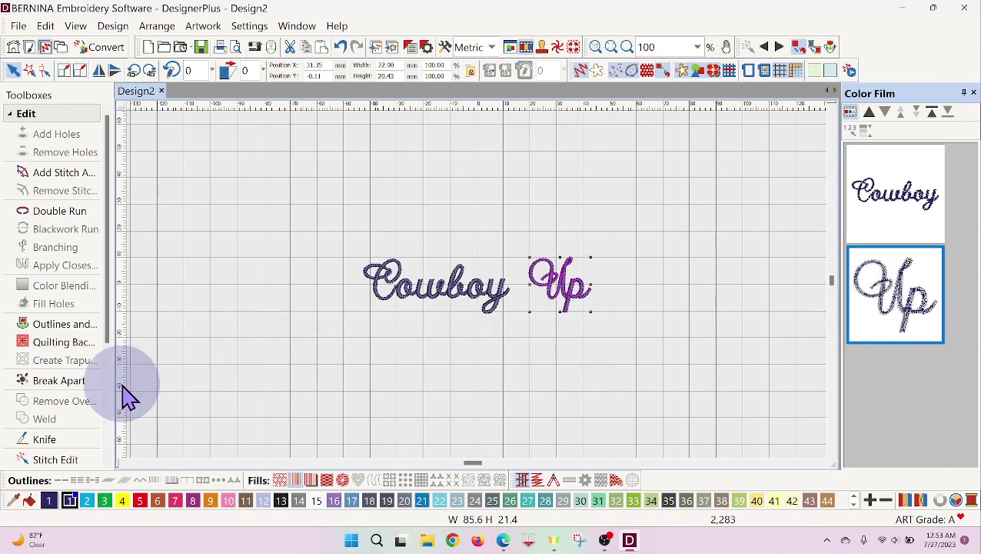
{"action": "left_click", "coordinate": [80, 390]}
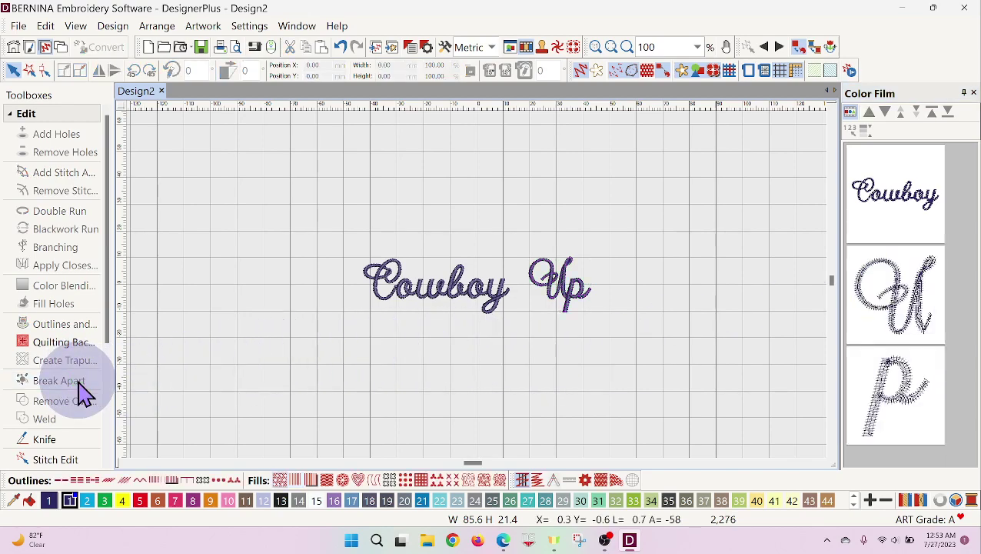
{"action": "left_click", "coordinate": [907, 301]}
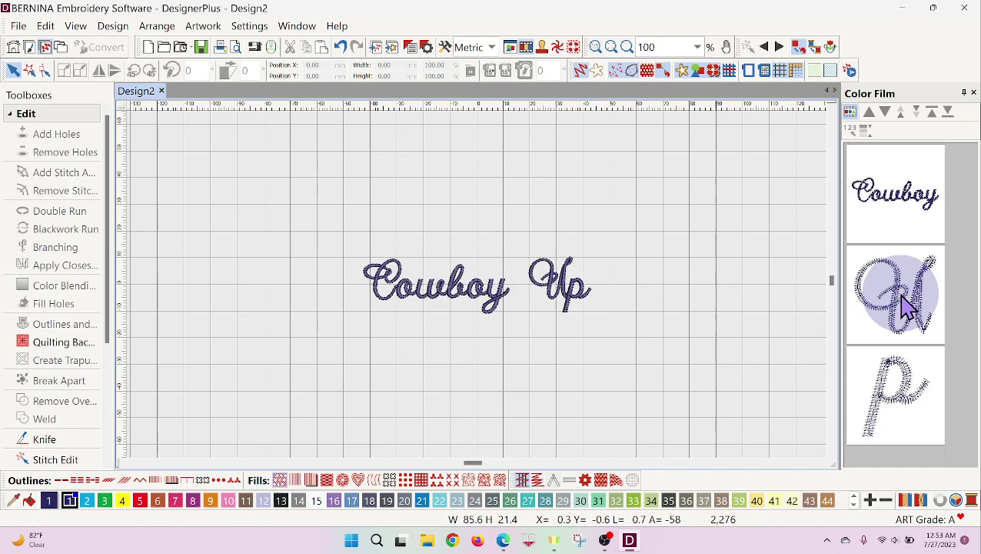
{"action": "left_click", "coordinate": [48, 388]}
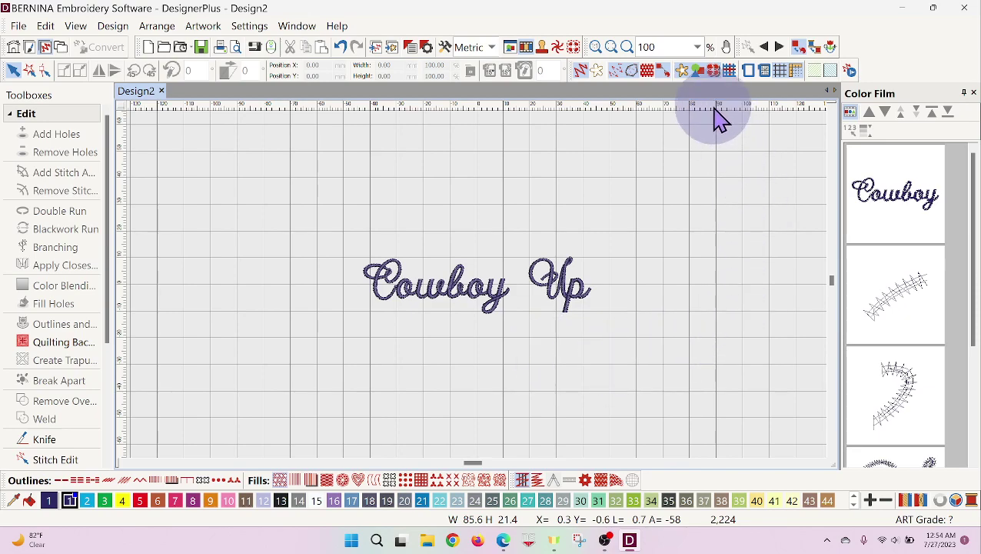
Step: Zoom closely on the U, to about 735%, and select its tall right stroke
{"action": "left_click", "coordinate": [627, 46]}
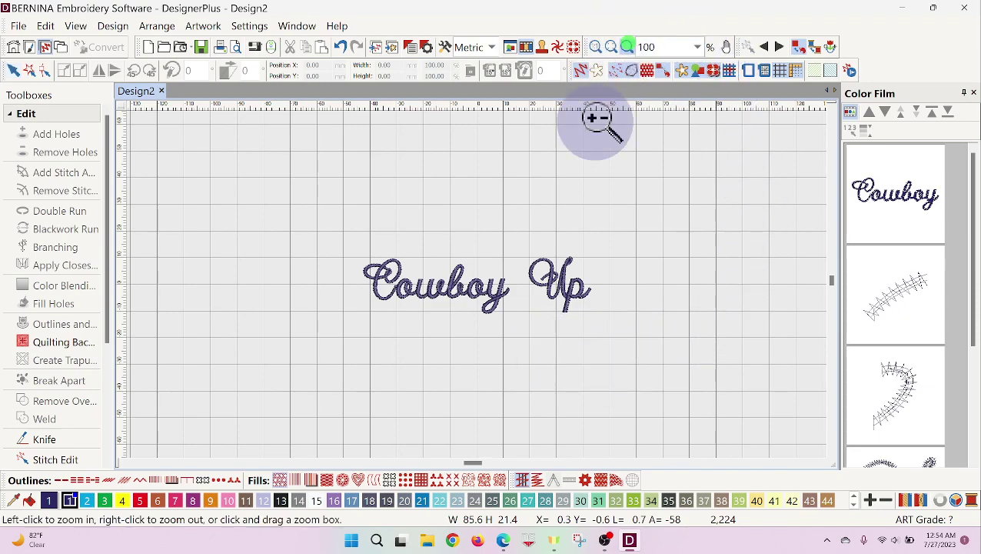
{"action": "left_click_drag", "start_coordinate": [521, 246], "coordinate": [608, 327]}
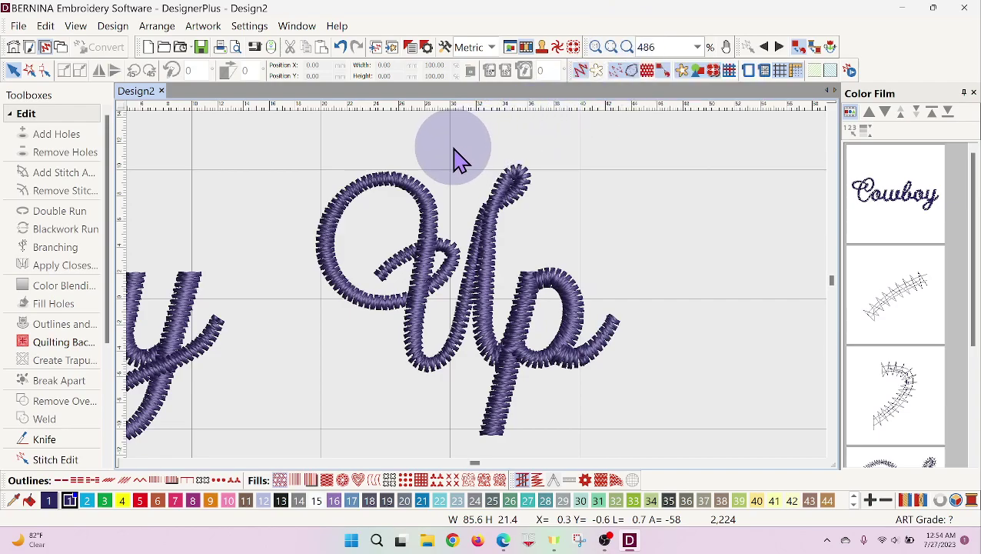
{"action": "left_click_drag", "start_coordinate": [450, 146], "coordinate": [586, 342]}
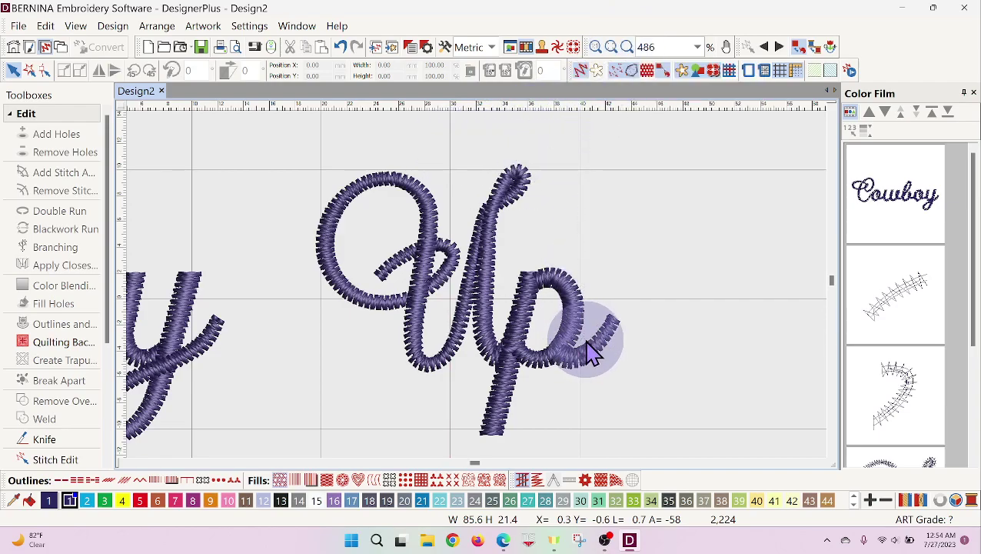
{"action": "left_click", "coordinate": [626, 47]}
{"action": "left_click_drag", "start_coordinate": [460, 149], "coordinate": [582, 389]}
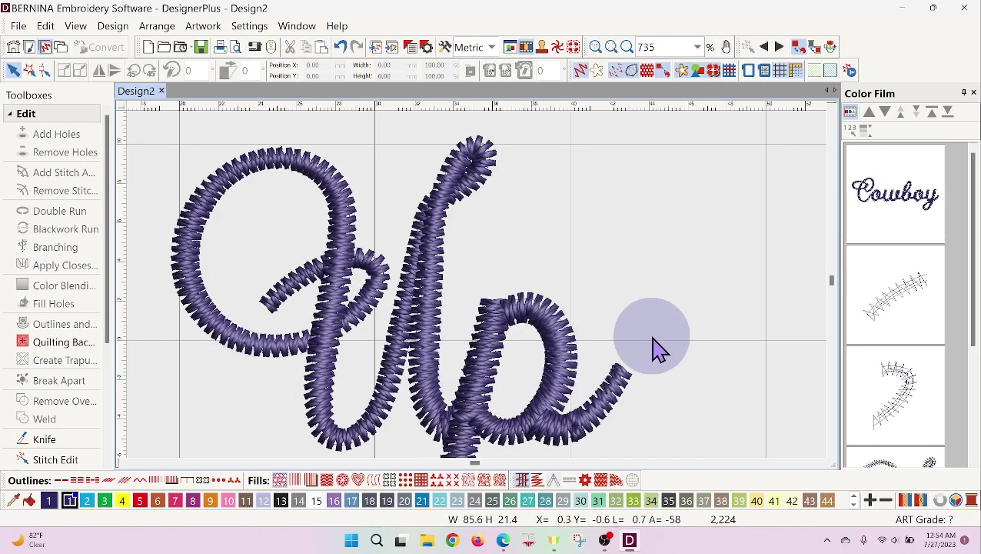
{"action": "left_click", "coordinate": [477, 189]}
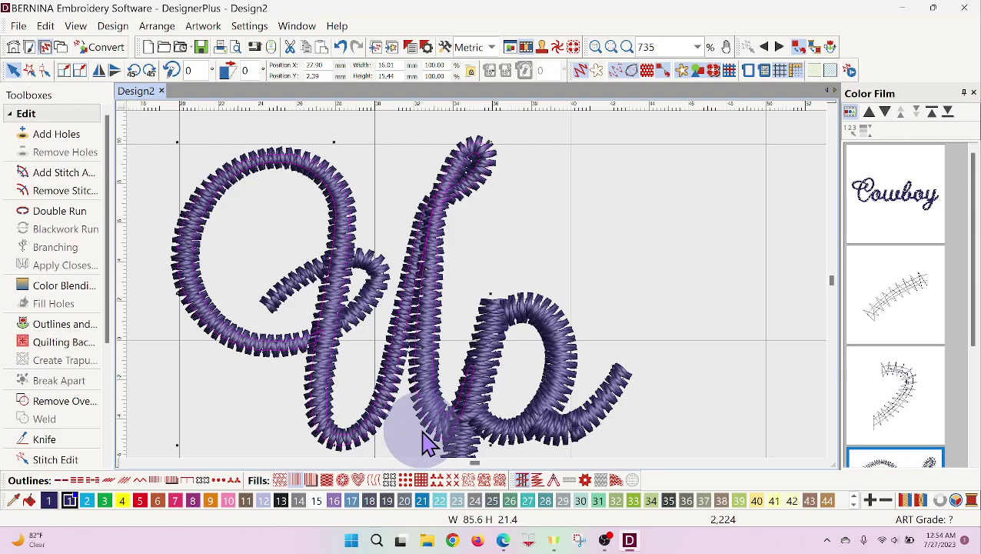
Step: Knife-cut across the U's right stroke to separate its curled top from the lower stem
{"action": "left_click", "coordinate": [52, 442]}
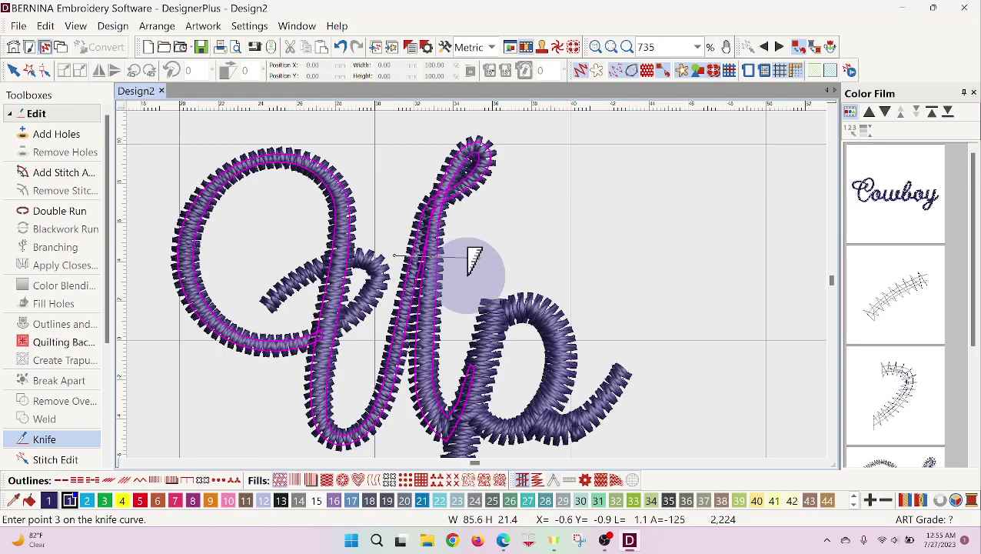
{"action": "key", "text": "Return"}
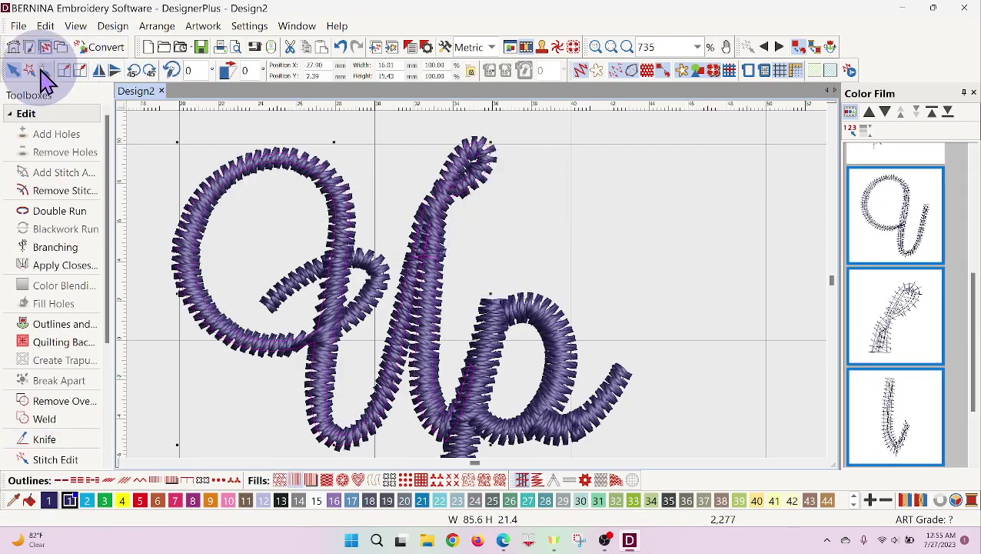
Step: Select the curled top piece of the U's stem and delete it
{"action": "left_click", "coordinate": [475, 183]}
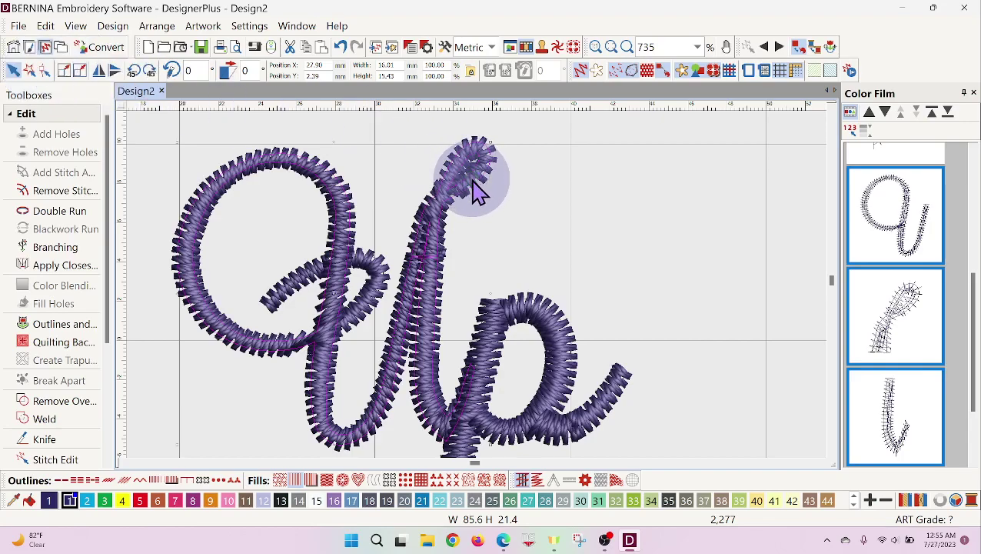
{"action": "left_click", "coordinate": [43, 67]}
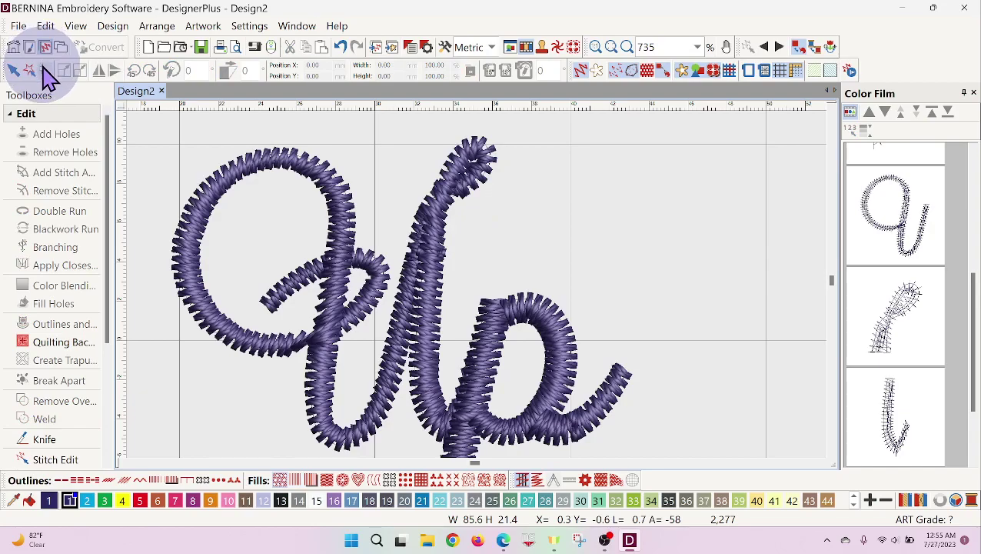
{"action": "left_click", "coordinate": [480, 163]}
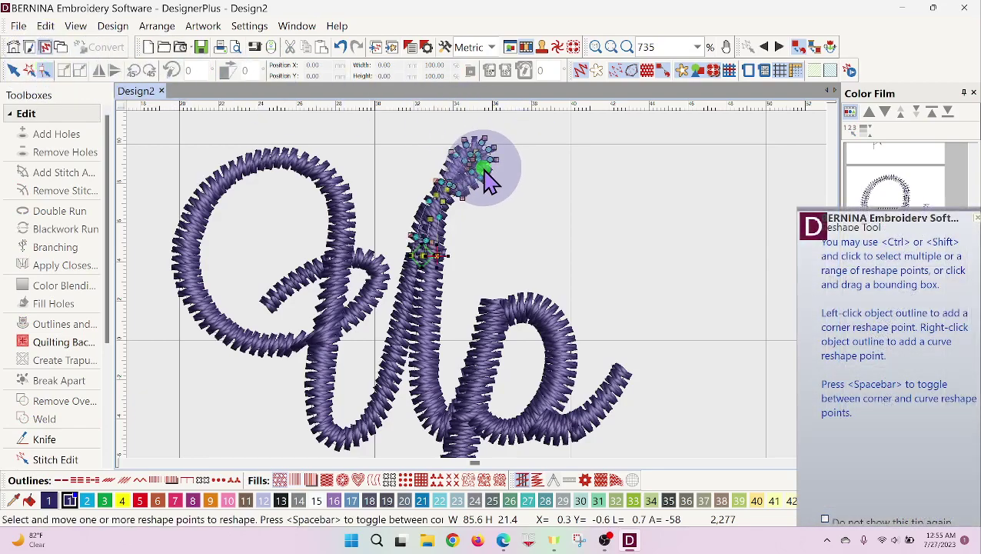
{"action": "left_click", "coordinate": [406, 133]}
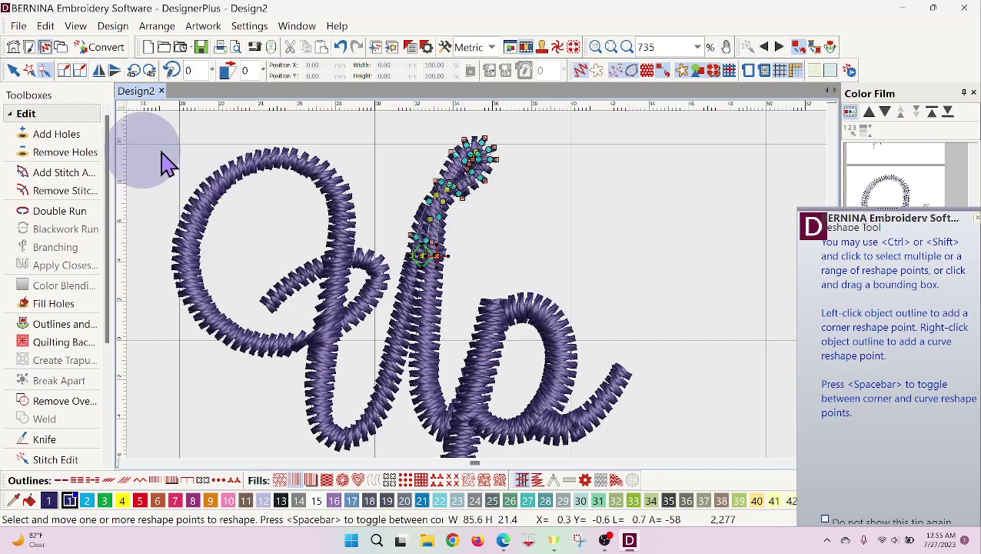
{"action": "left_click", "coordinate": [14, 70]}
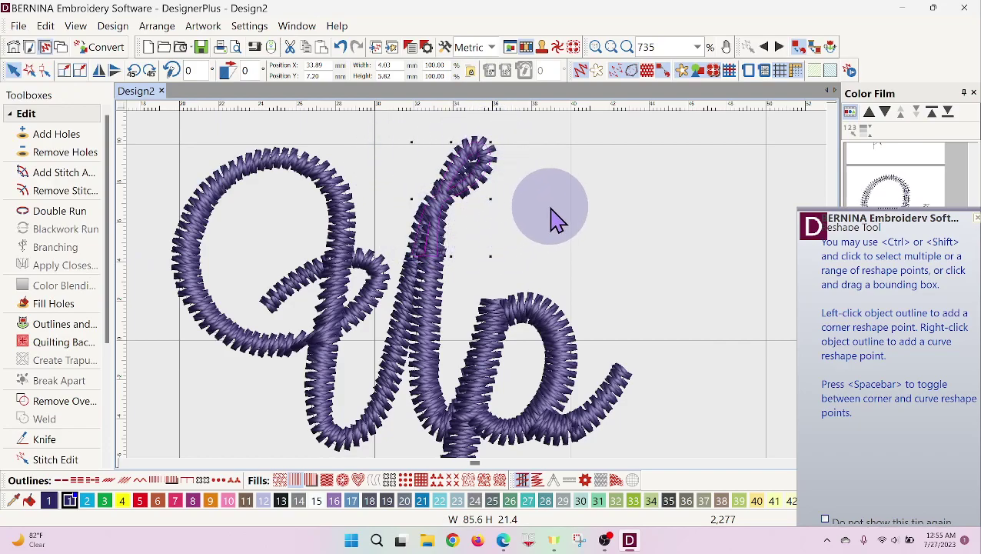
{"action": "key", "text": "Delete"}
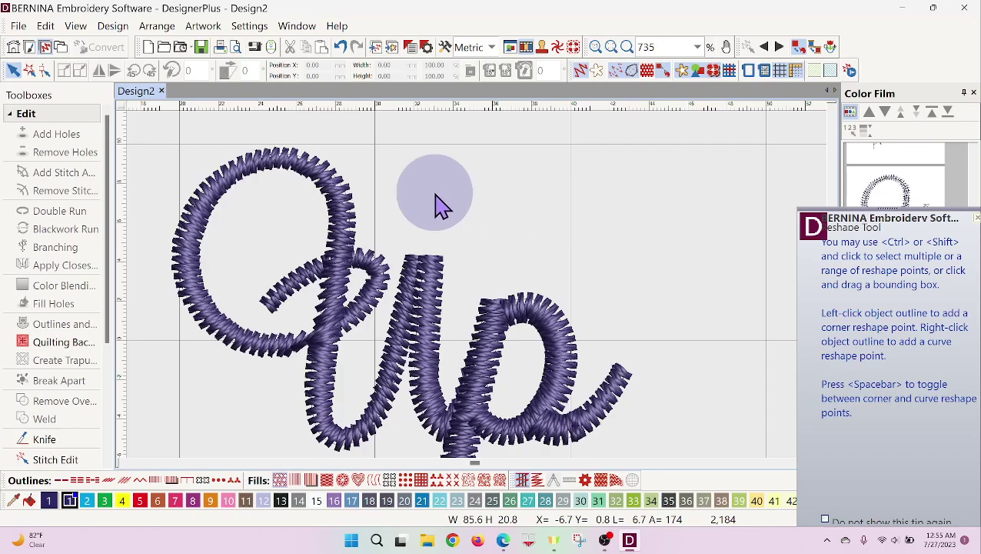
Step: Drag the reshape points at the stem's new flat top to start reshaping it
{"action": "left_click", "coordinate": [44, 70]}
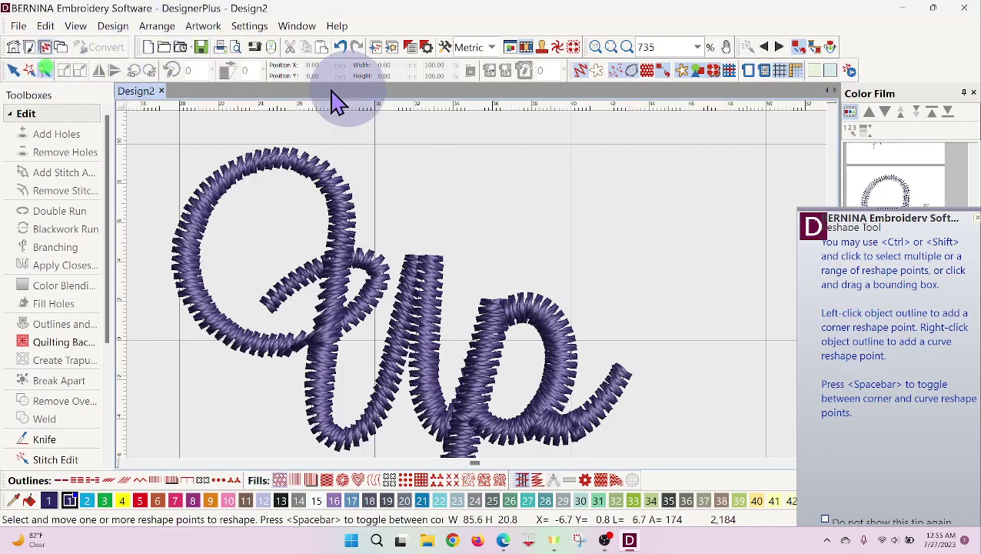
{"action": "left_click", "coordinate": [401, 288]}
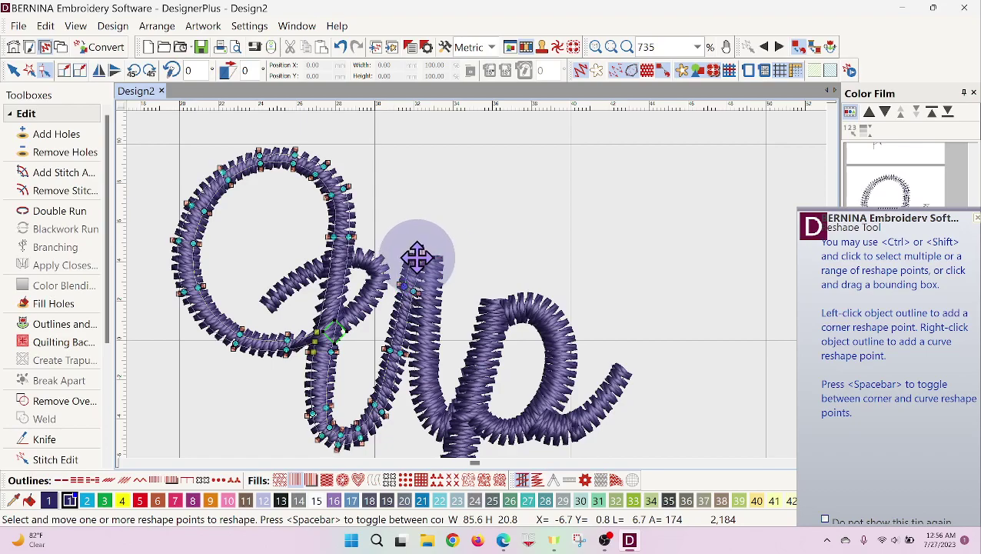
{"action": "left_click_drag", "start_coordinate": [416, 256], "coordinate": [454, 278]}
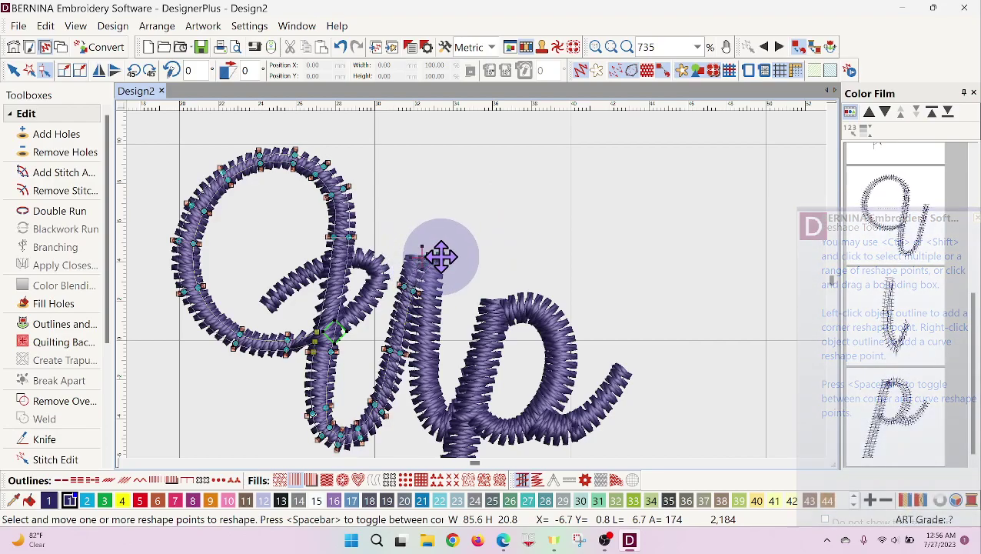
Step: Nudge the stem's top point into a pointed top, then show the middle stroke's reshape points
{"action": "left_click_drag", "start_coordinate": [434, 254], "coordinate": [443, 251]}
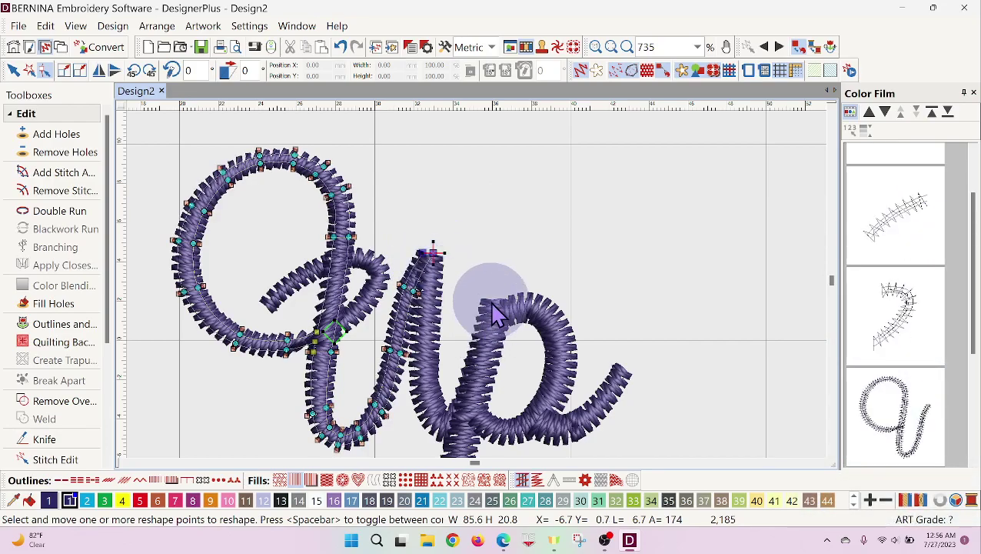
{"action": "left_click", "coordinate": [426, 327]}
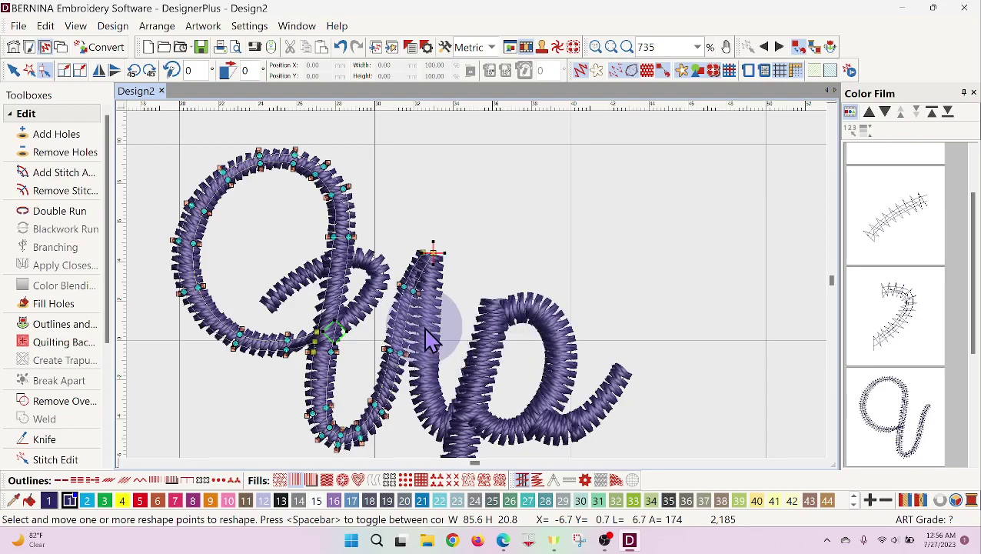
{"action": "left_click", "coordinate": [435, 366]}
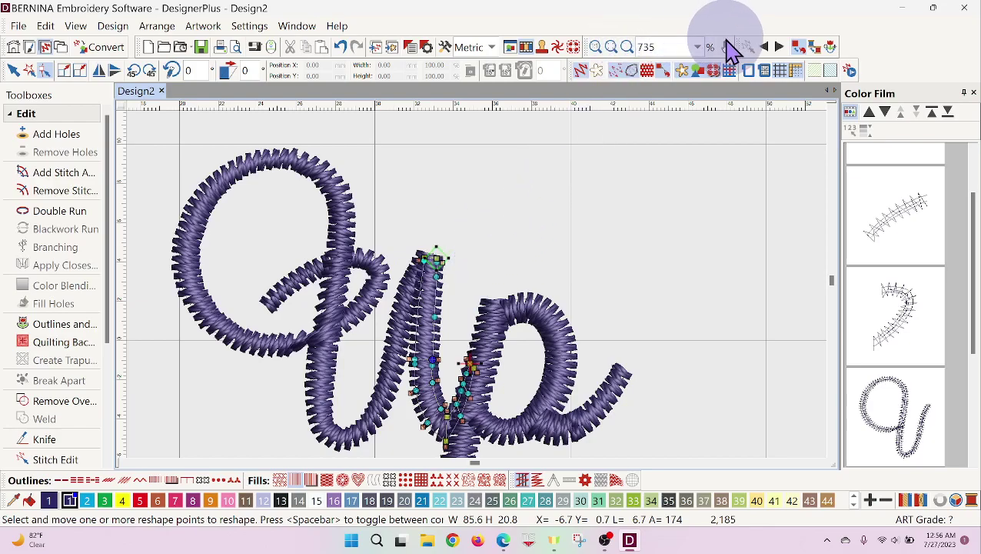
Step: Zoom on the stem top and rotate the top-left point's stitch angle to about 174°
{"action": "left_click", "coordinate": [626, 47]}
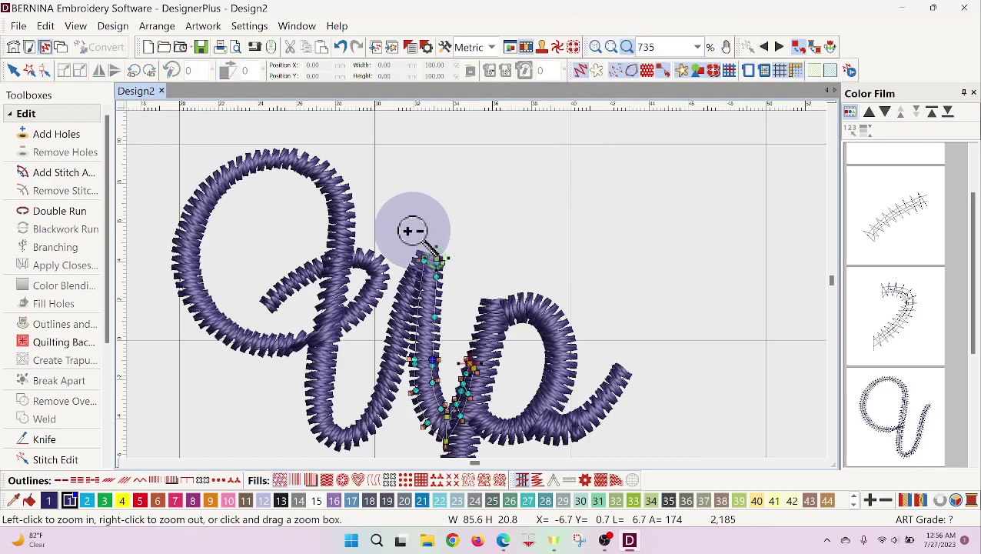
{"action": "left_click_drag", "start_coordinate": [409, 228], "coordinate": [473, 301]}
{"action": "left_click", "coordinate": [411, 294]}
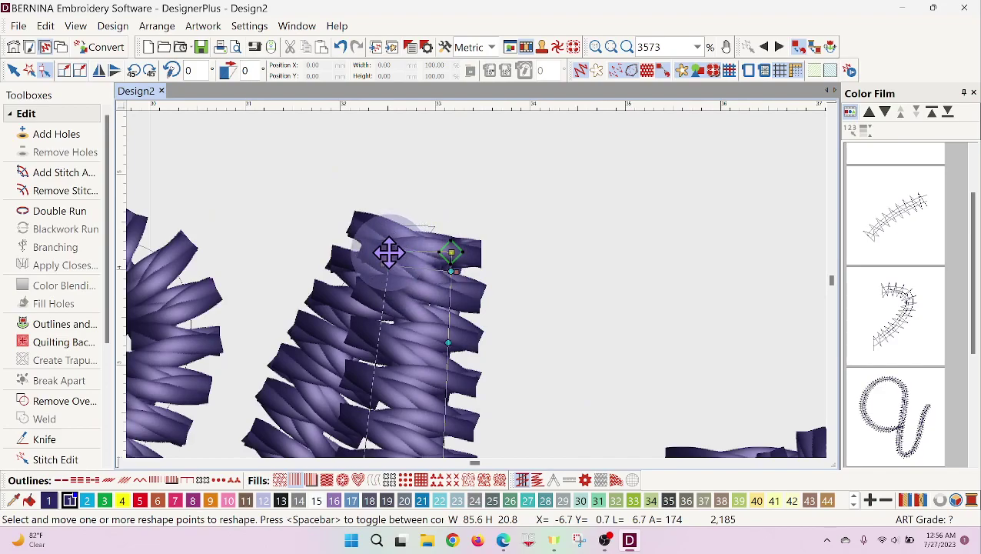
{"action": "left_click", "coordinate": [390, 248]}
{"action": "left_click", "coordinate": [450, 249]}
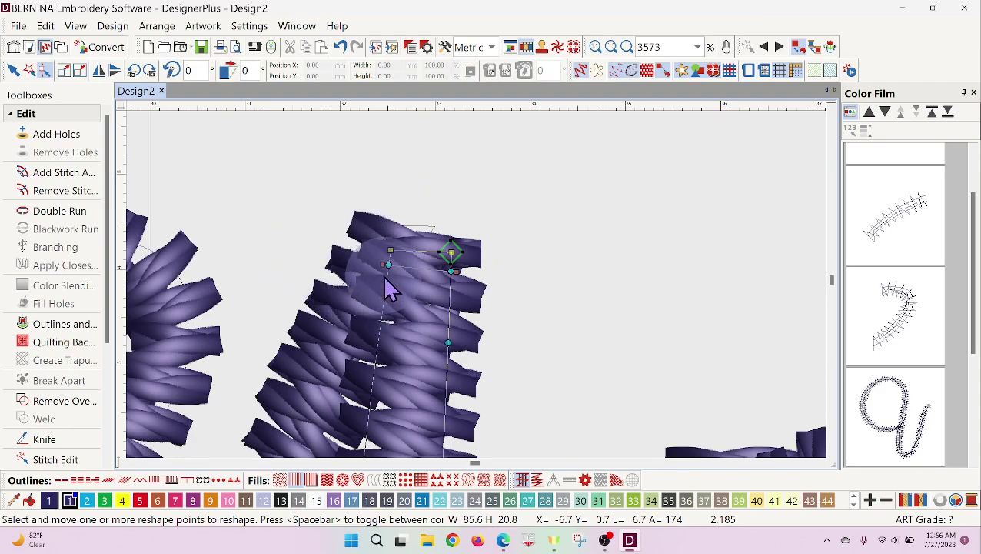
{"action": "left_click", "coordinate": [451, 265]}
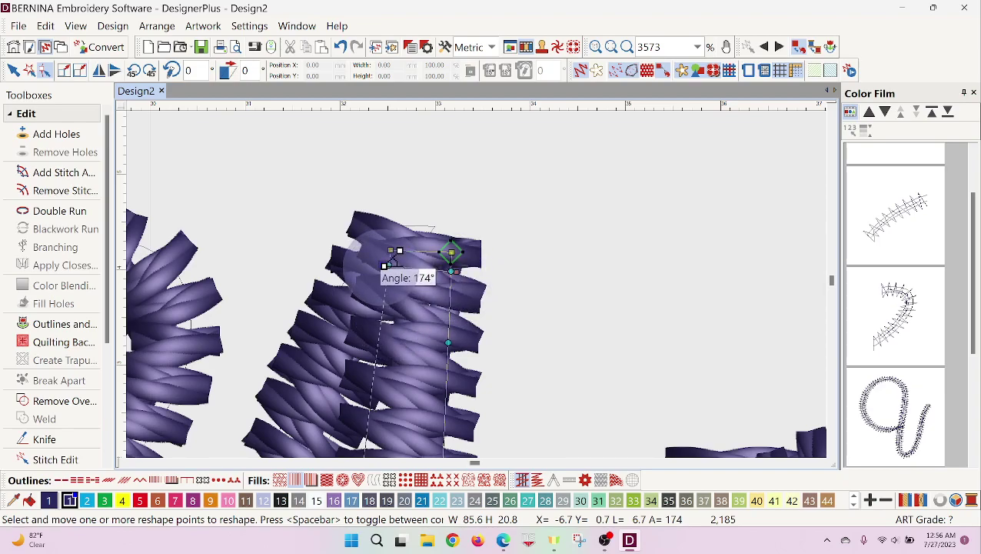
{"action": "left_click_drag", "start_coordinate": [382, 267], "coordinate": [366, 316]}
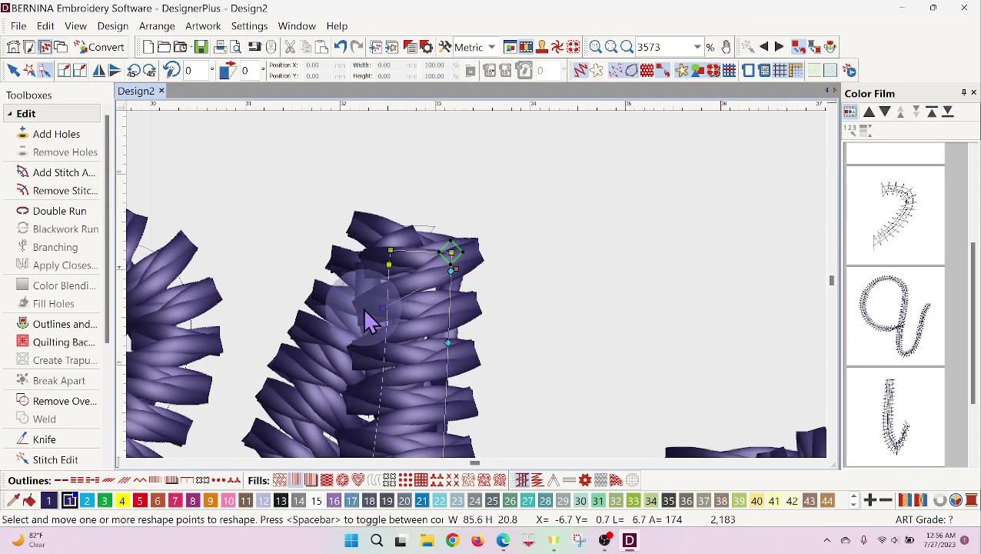
Step: Turn the stitches at the top of the U's stem nearly horizontal
{"action": "left_click_drag", "start_coordinate": [364, 308], "coordinate": [481, 275]}
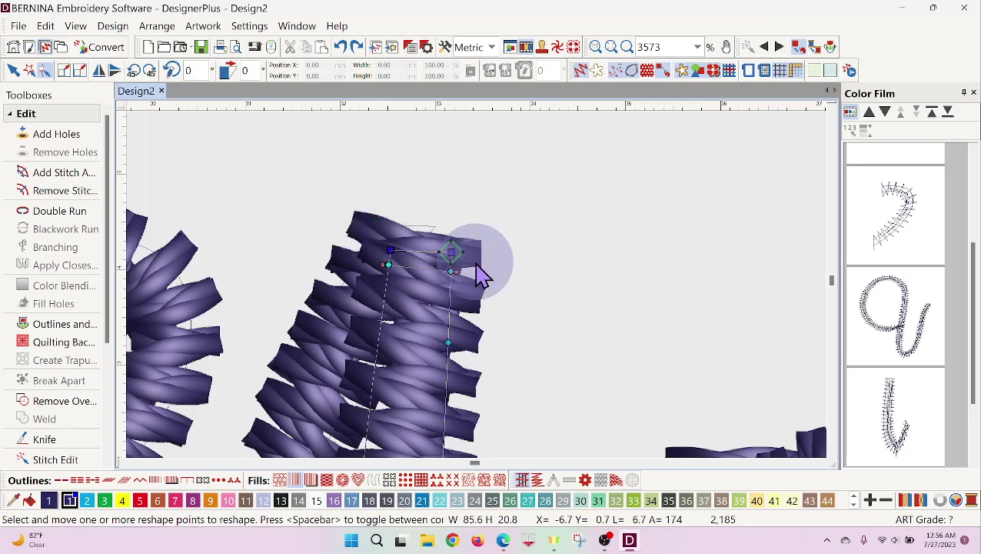
{"action": "left_click_drag", "start_coordinate": [481, 275], "coordinate": [457, 164]}
{"action": "mouse_move", "coordinate": [454, 278]}
{"action": "left_mouse_down"}
{"action": "mouse_move", "coordinate": [450, 192]}
{"action": "mouse_move", "coordinate": [455, 251]}
{"action": "left_mouse_up"}
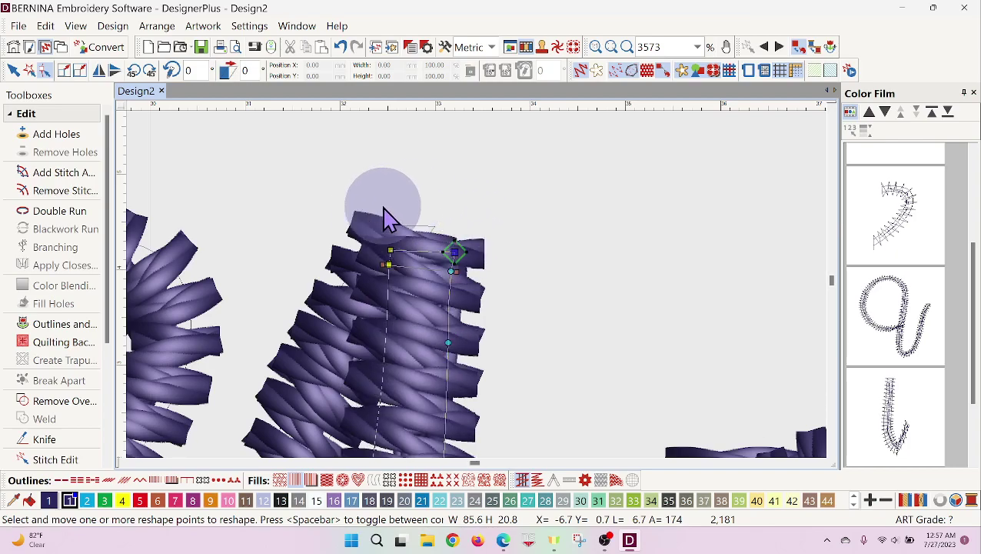
Step: Select the stem's top reshape points and drag them upward to make the stem taller
{"action": "left_click_drag", "start_coordinate": [355, 214], "coordinate": [505, 272]}
{"action": "left_click_drag", "start_coordinate": [461, 244], "coordinate": [464, 142]}
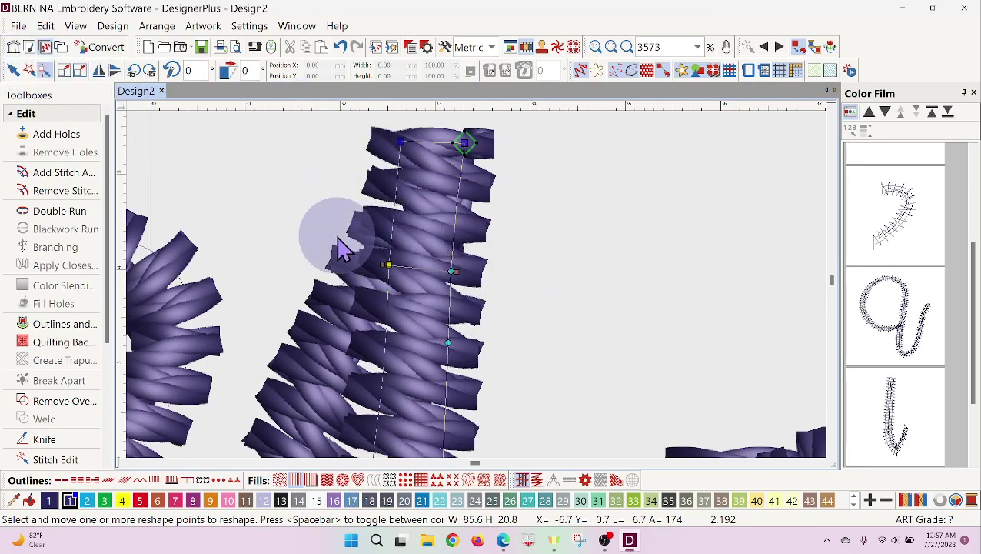
{"action": "left_click_drag", "start_coordinate": [332, 234], "coordinate": [420, 302]}
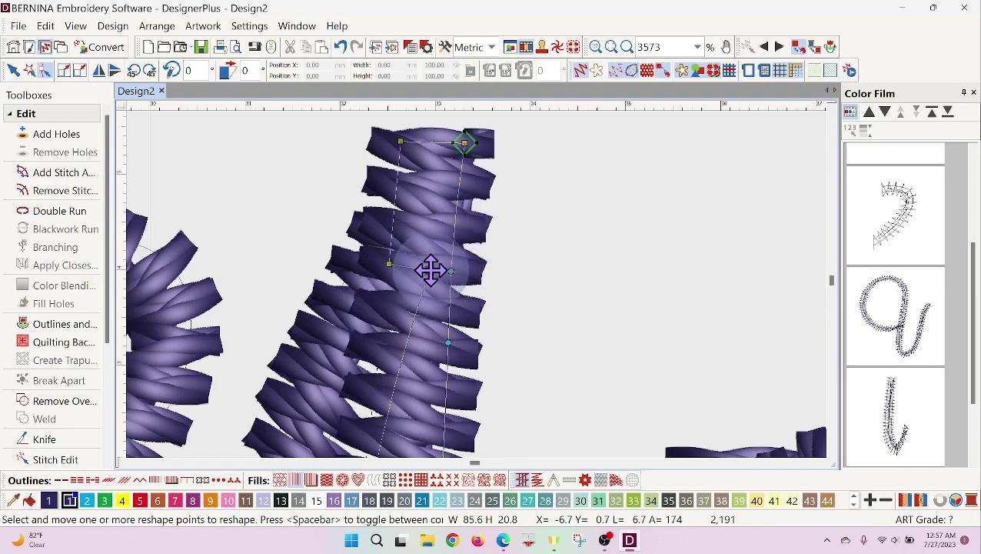
Step: Add a point partway up the stem and pull its top right into a curve
{"action": "left_click", "coordinate": [388, 289]}
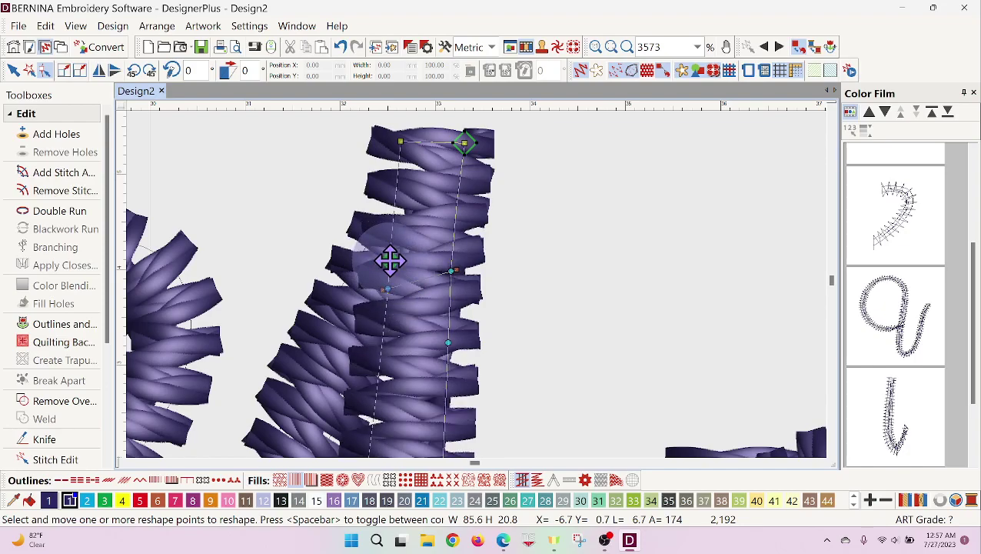
{"action": "left_click", "coordinate": [388, 263]}
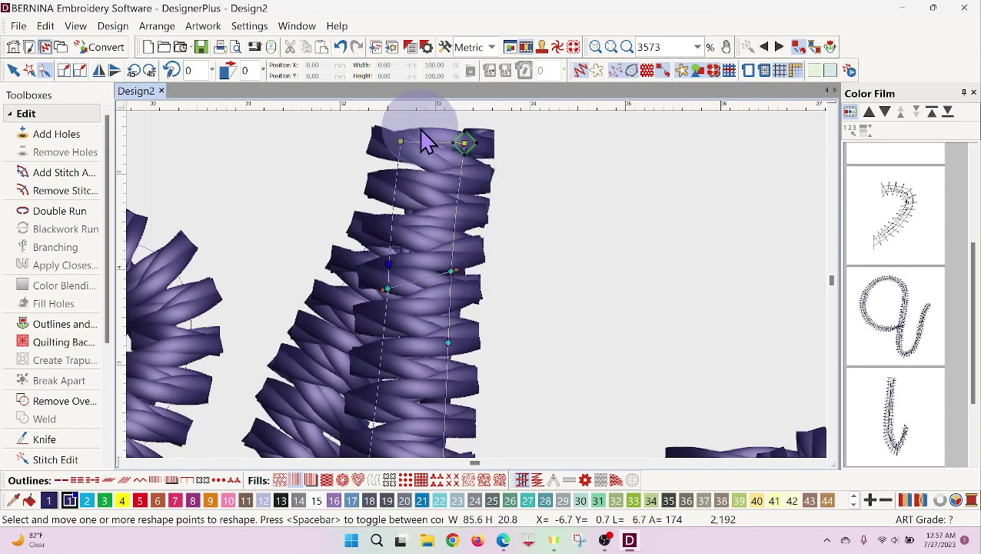
{"action": "left_click_drag", "start_coordinate": [398, 138], "coordinate": [410, 129]}
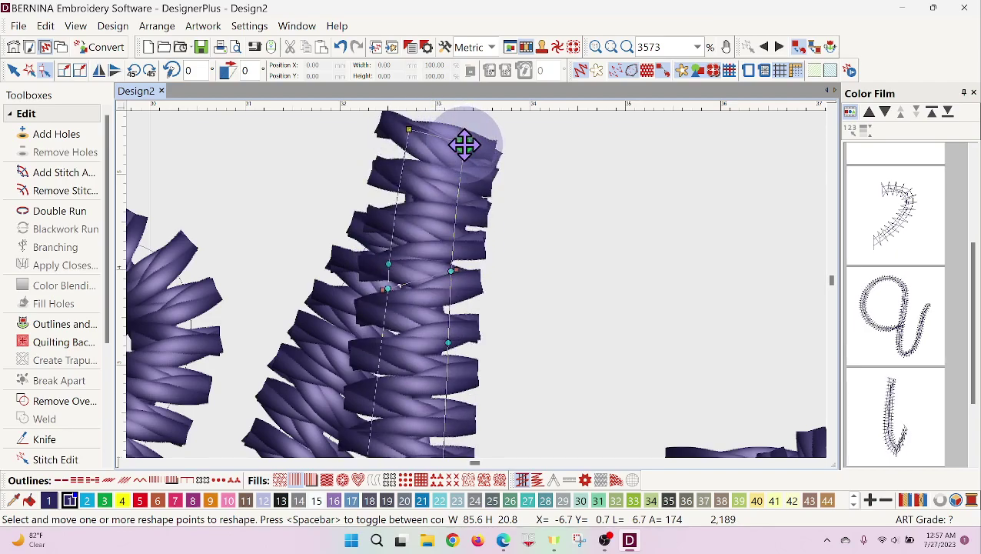
{"action": "left_click_drag", "start_coordinate": [464, 144], "coordinate": [504, 129]}
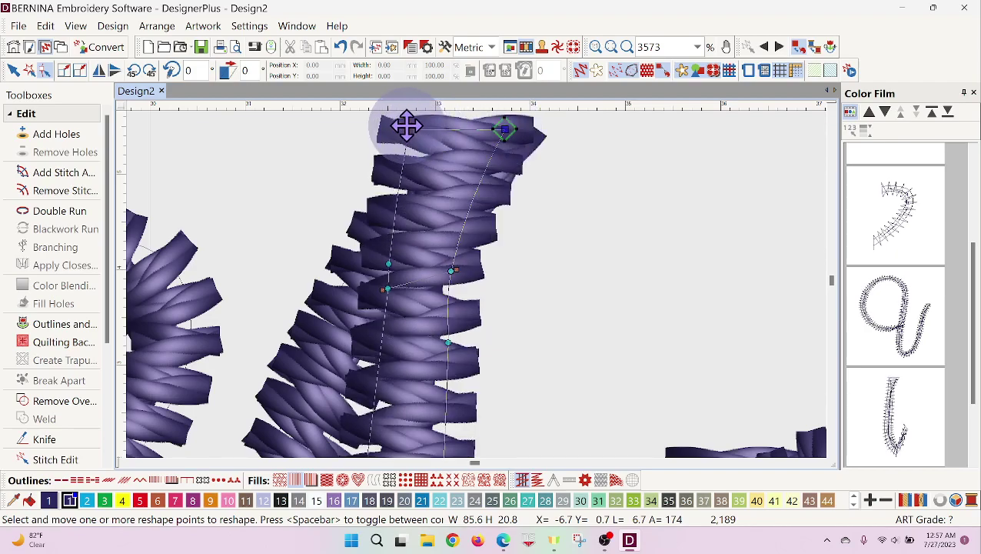
{"action": "mouse_move", "coordinate": [407, 125]}
{"action": "left_mouse_down"}
{"action": "mouse_move", "coordinate": [490, 192]}
{"action": "mouse_move", "coordinate": [478, 216]}
{"action": "mouse_move", "coordinate": [463, 211]}
{"action": "left_mouse_up"}
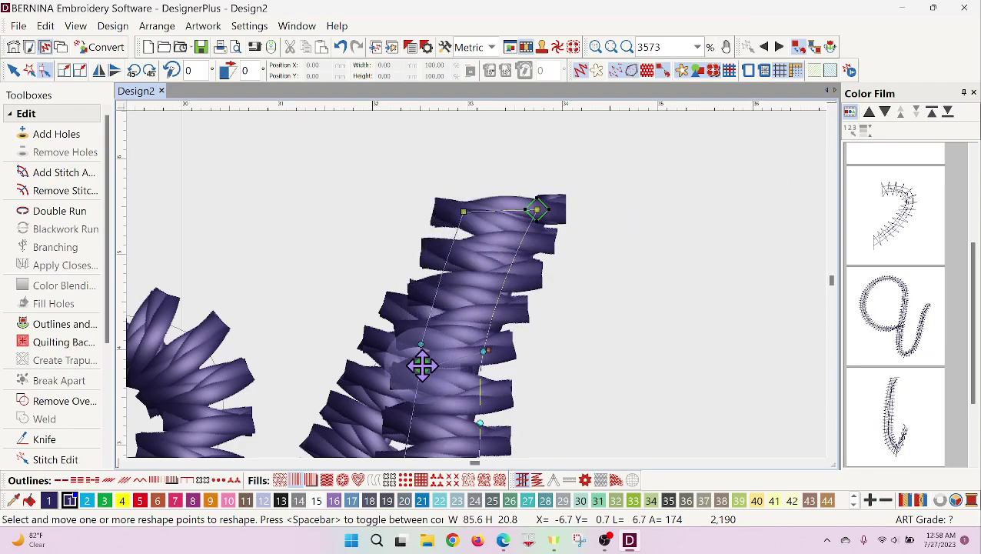
{"action": "mouse_move", "coordinate": [422, 366]}
{"action": "left_mouse_down"}
{"action": "mouse_move", "coordinate": [495, 282]}
{"action": "mouse_move", "coordinate": [504, 367]}
{"action": "mouse_move", "coordinate": [483, 348]}
{"action": "mouse_move", "coordinate": [511, 333]}
{"action": "mouse_move", "coordinate": [502, 365]}
{"action": "left_mouse_up"}
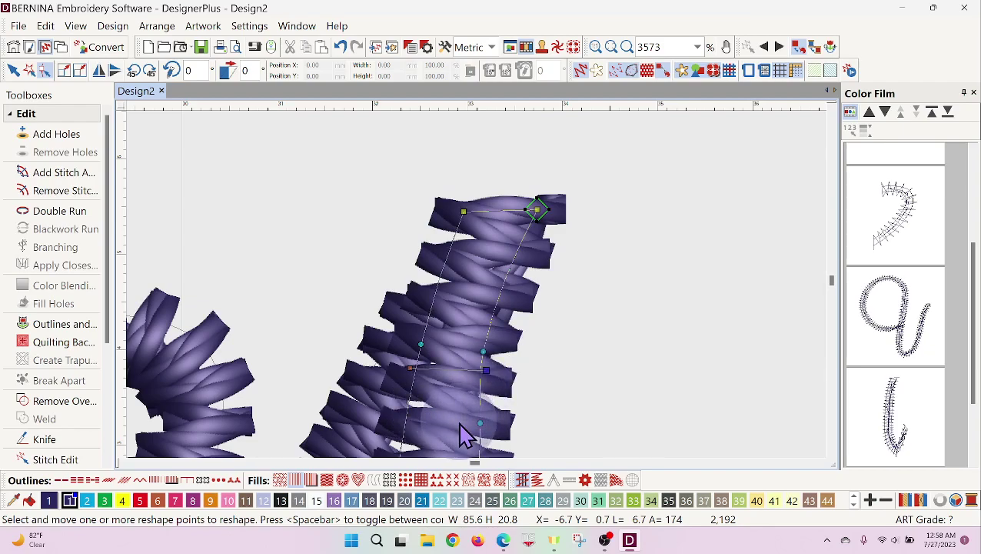
{"action": "left_click", "coordinate": [343, 50]}
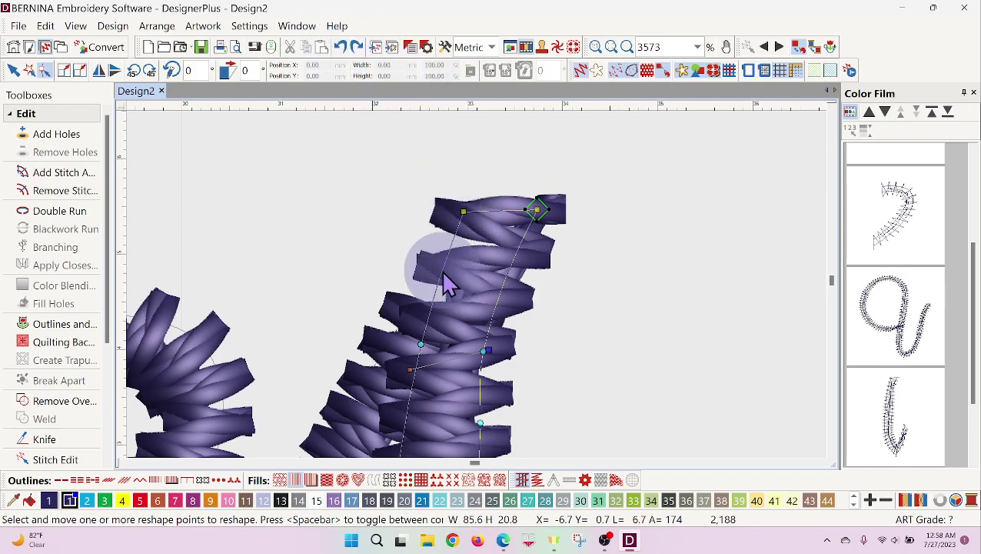
{"action": "left_click", "coordinate": [355, 47]}
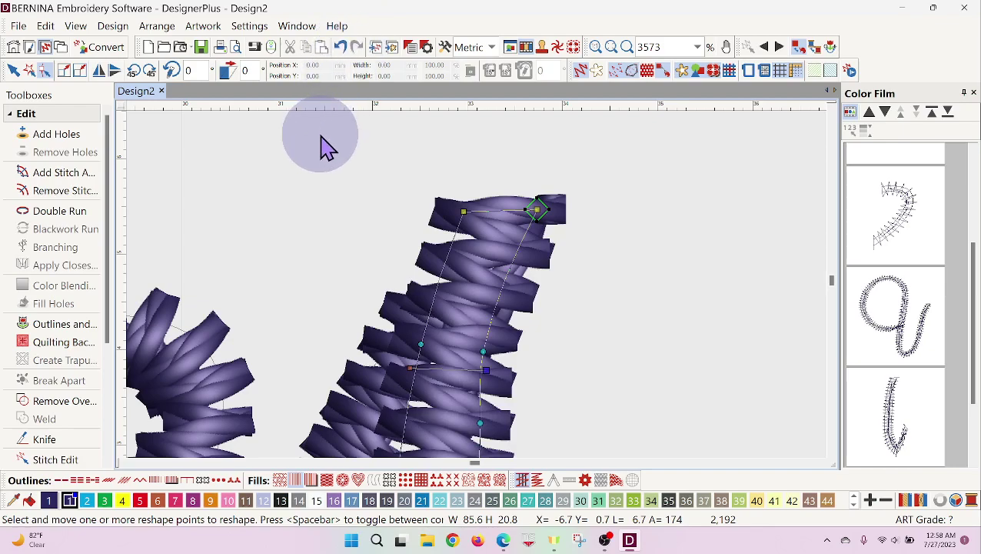
Step: Zoom to fit the whole Cowboy Up design and select the reshape points at the U's top
{"action": "key", "text": "0"}
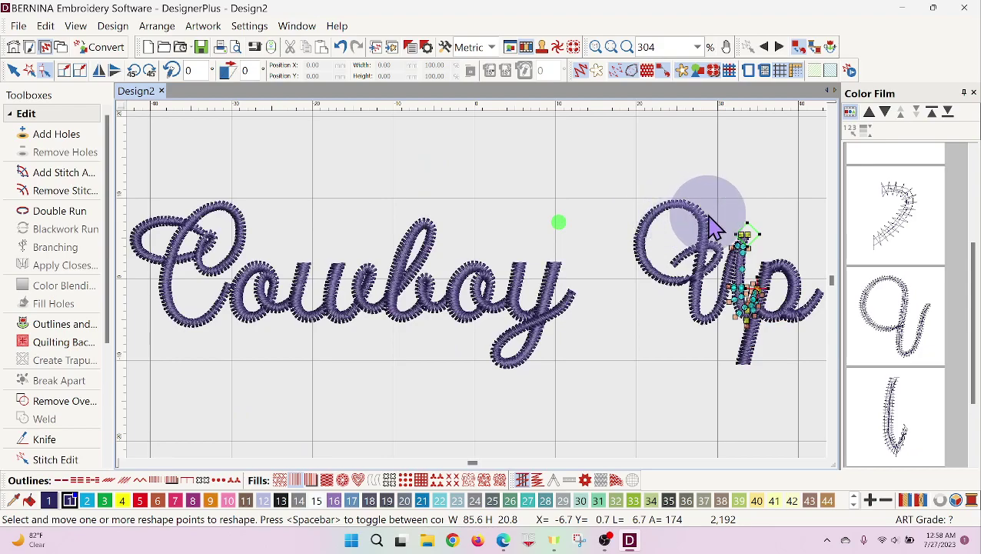
{"action": "mouse_move", "coordinate": [725, 211]}
{"action": "left_mouse_down"}
{"action": "mouse_move", "coordinate": [777, 276]}
{"action": "mouse_move", "coordinate": [749, 202]}
{"action": "left_mouse_up"}
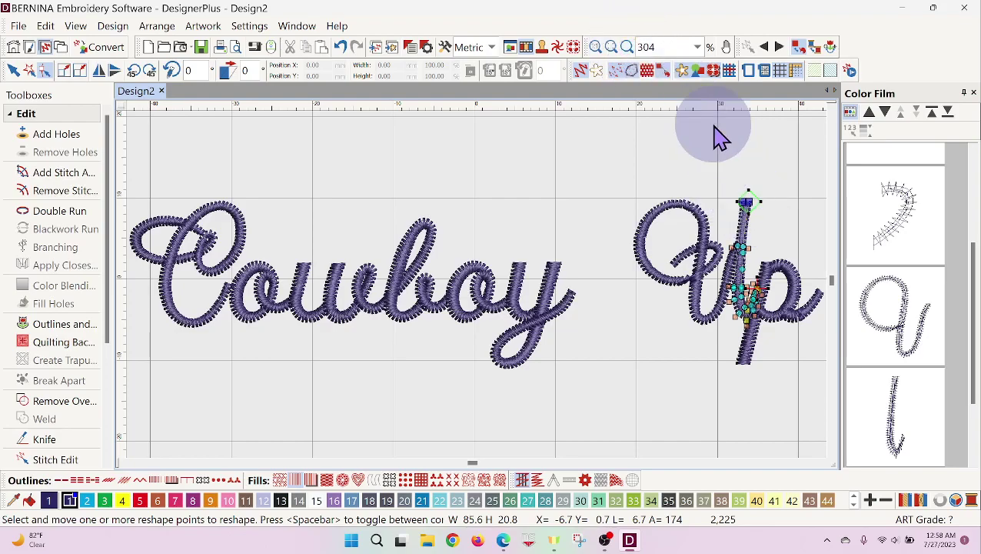
Step: Magnify the top of the U's stem and shift its tip point slightly right, giving 2,227 stitches
{"action": "left_click", "coordinate": [628, 47]}
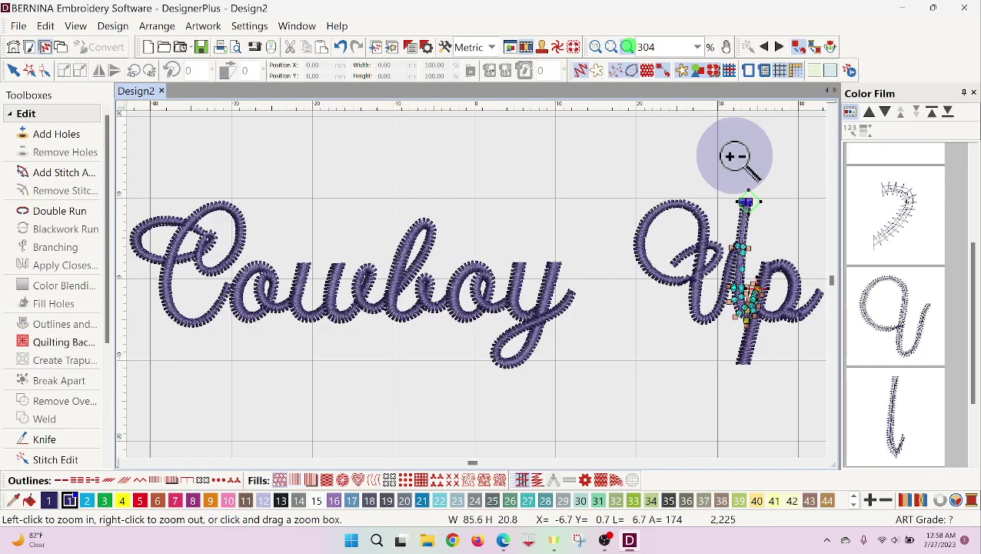
{"action": "left_click_drag", "start_coordinate": [696, 176], "coordinate": [784, 269]}
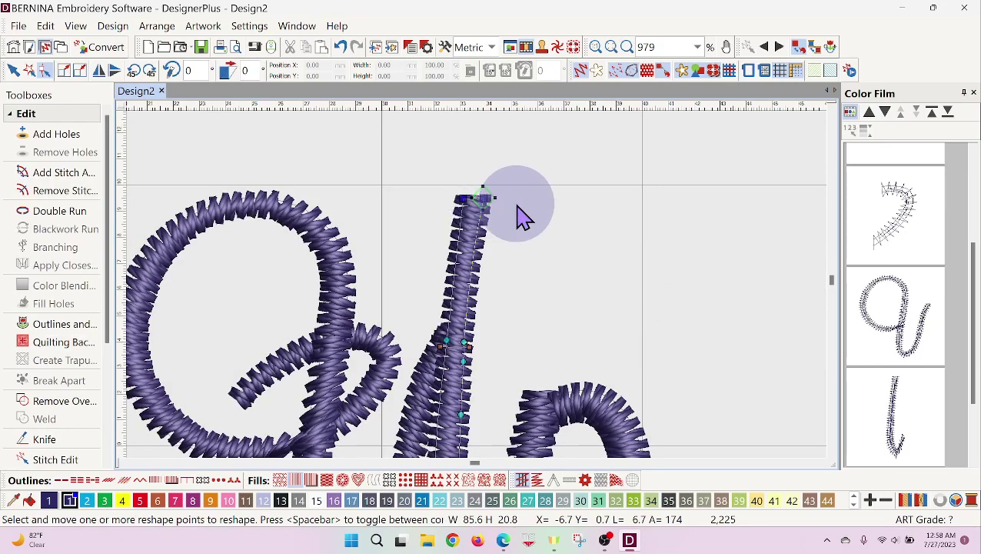
{"action": "left_click", "coordinate": [485, 198]}
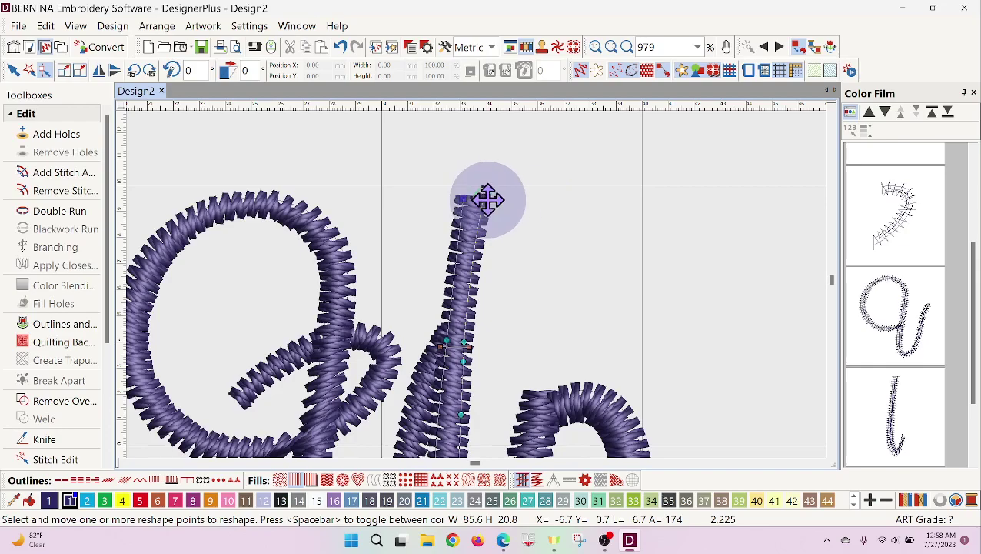
{"action": "left_click_drag", "start_coordinate": [488, 199], "coordinate": [504, 192]}
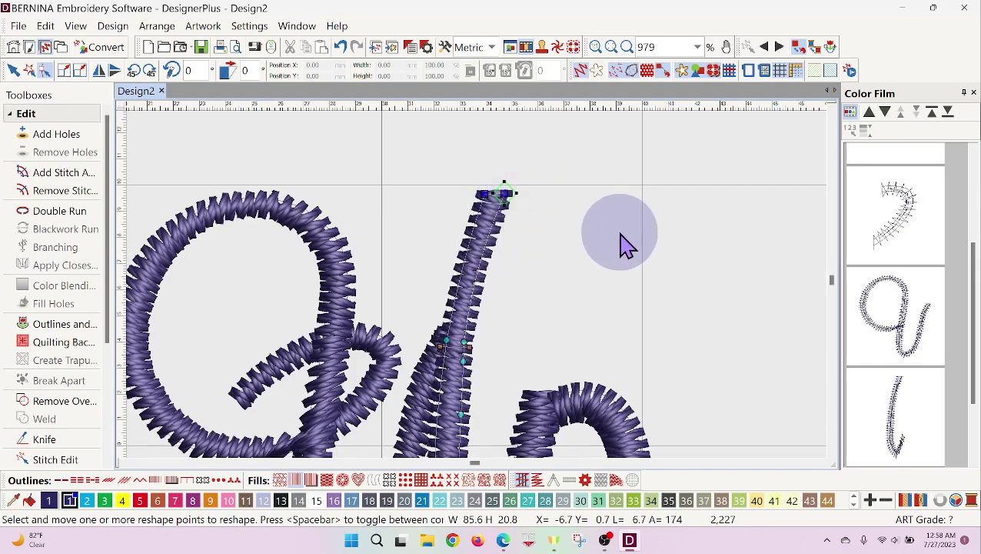
Step: Zoom back out, deselect the stem's top point and exit Reshape mode
{"action": "scroll", "coordinate": [623, 245], "scroll_direction": "down", "scroll_amount": 3}
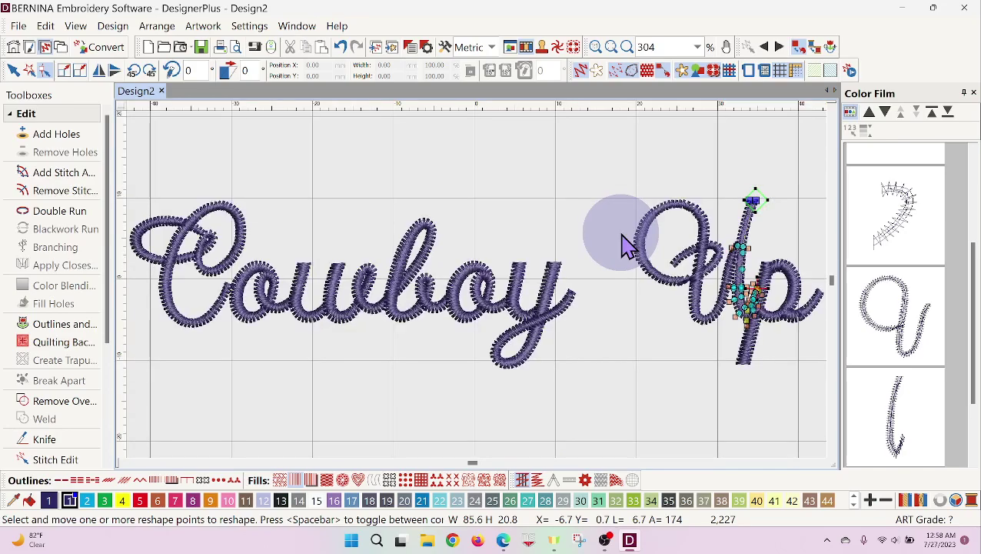
{"action": "left_click", "coordinate": [641, 381]}
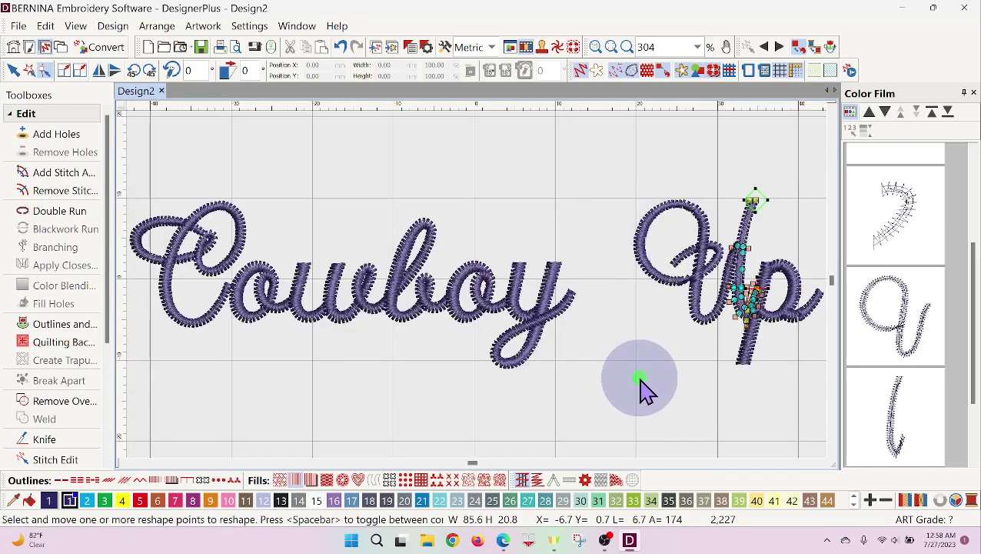
{"action": "left_click", "coordinate": [640, 380]}
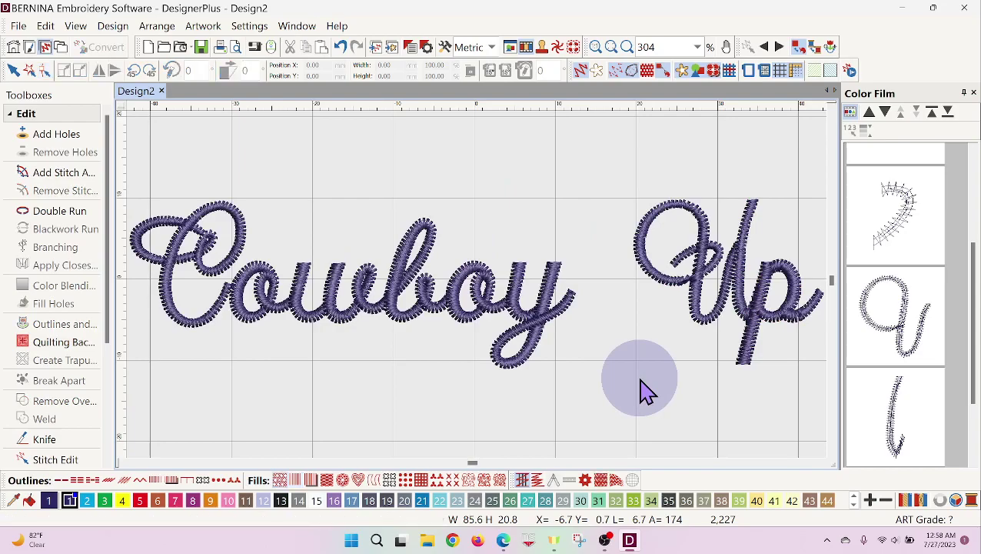